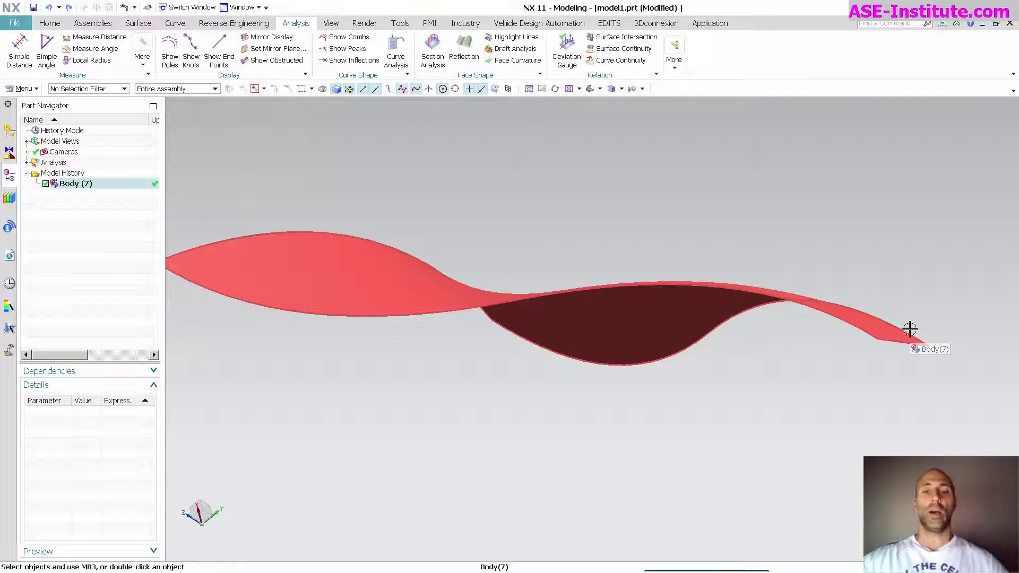
# Turn on Show Knots for the sheet body and orbit to inspect the dashed knot line.
pyautogui.click(910, 329)
pyautogui.moveTo(833, 420); pyautogui.dragTo(489, 340, button='middle')
pyautogui.click(489, 339)
pyautogui.moveTo(344, 194); pyautogui.dragTo(206, 106, button='middle')
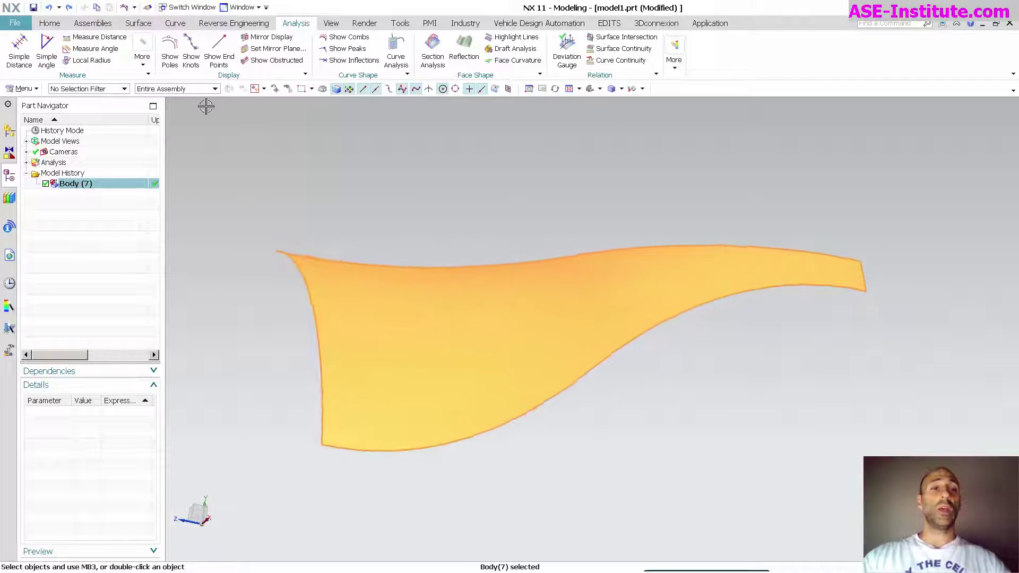
pyautogui.click(191, 53)
pyautogui.press('Escape')
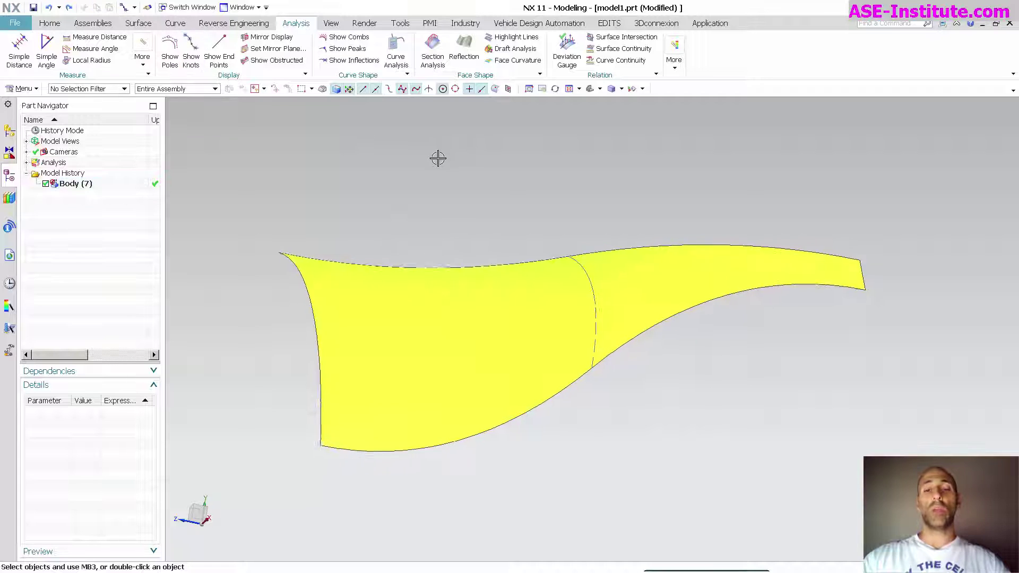
pyautogui.moveTo(439, 157); pyautogui.dragTo(592, 280, button='middle')
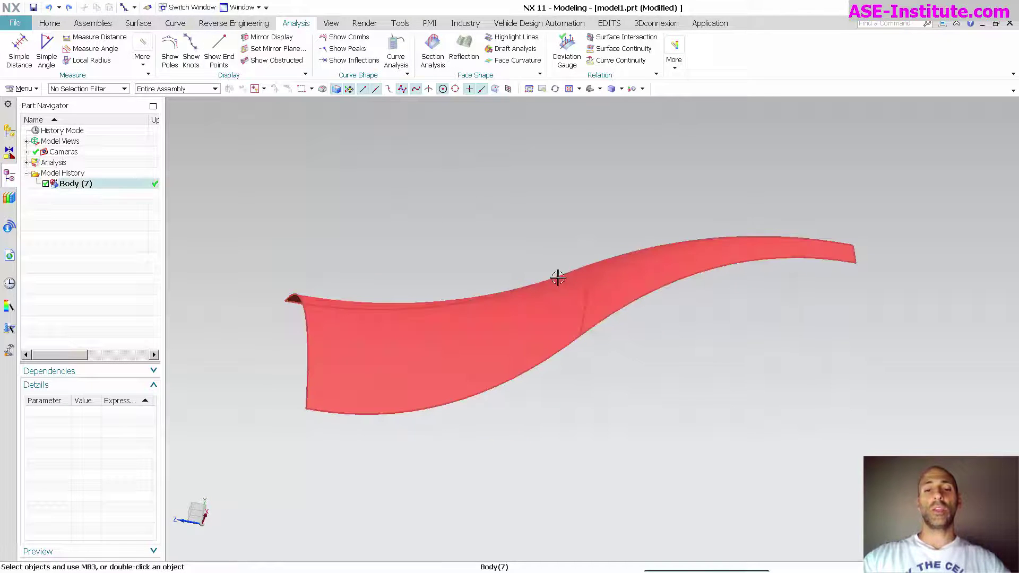
pyautogui.moveTo(733, 412); pyautogui.dragTo(733, 410, button='middle')
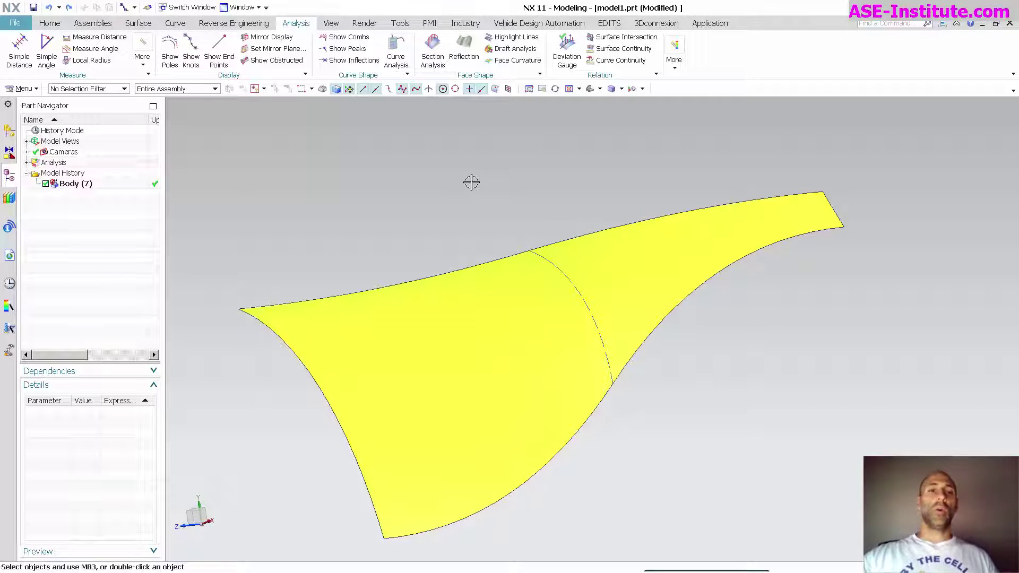
# Turn on Show Poles so the sheet's dotted control polygon appears beside the knot line.
pyautogui.click(191, 50)
pyautogui.click(406, 311)
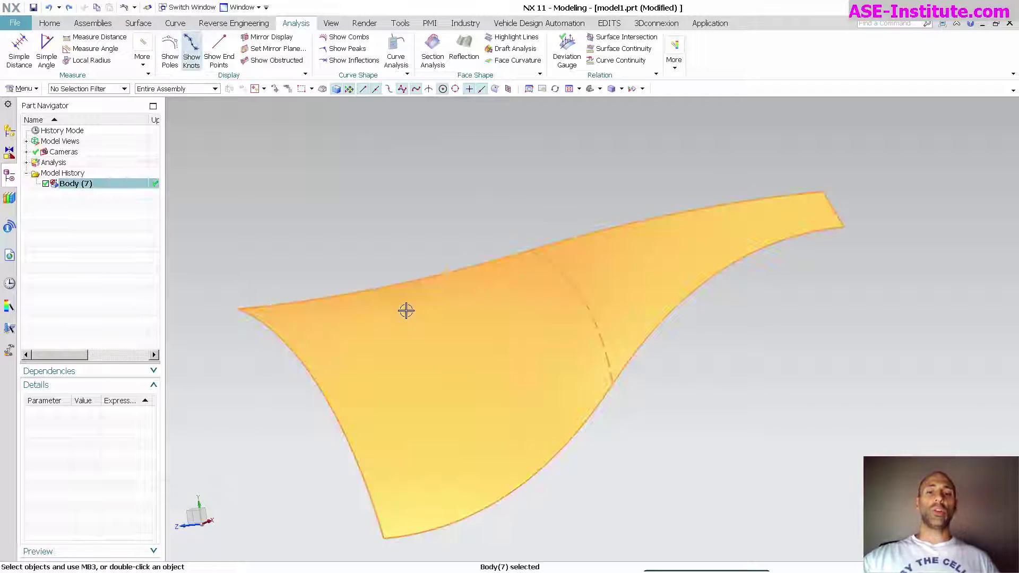
pyautogui.click(171, 50)
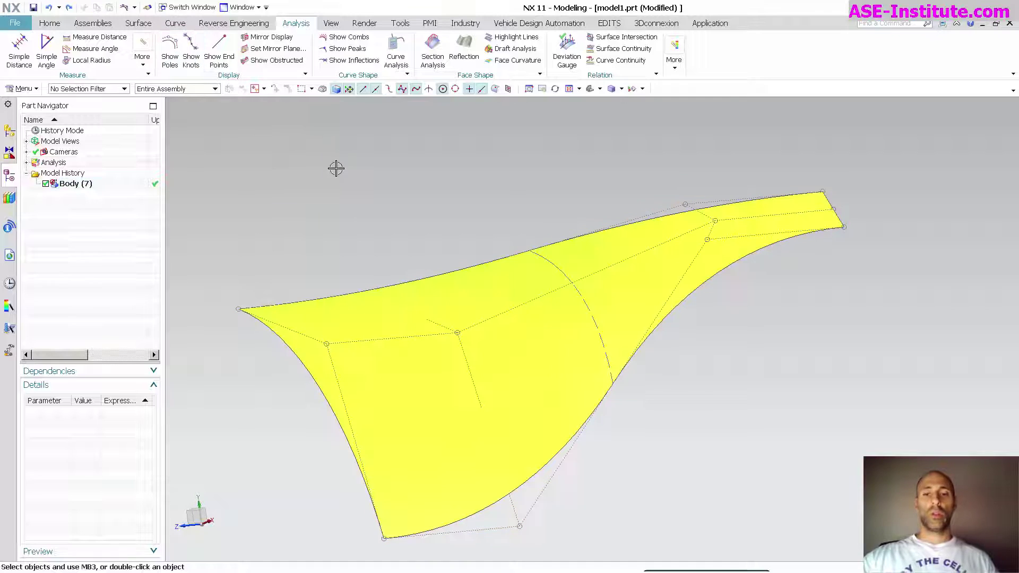
pyautogui.moveTo(362, 189); pyautogui.dragTo(365, 193, button='middle')
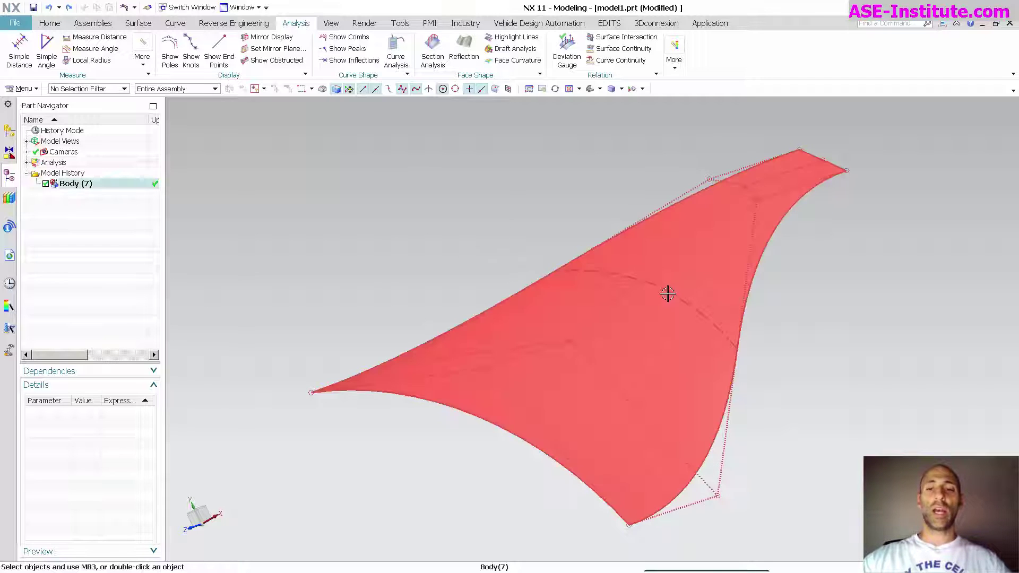
pyautogui.moveTo(821, 366); pyautogui.dragTo(844, 195, button='middle')
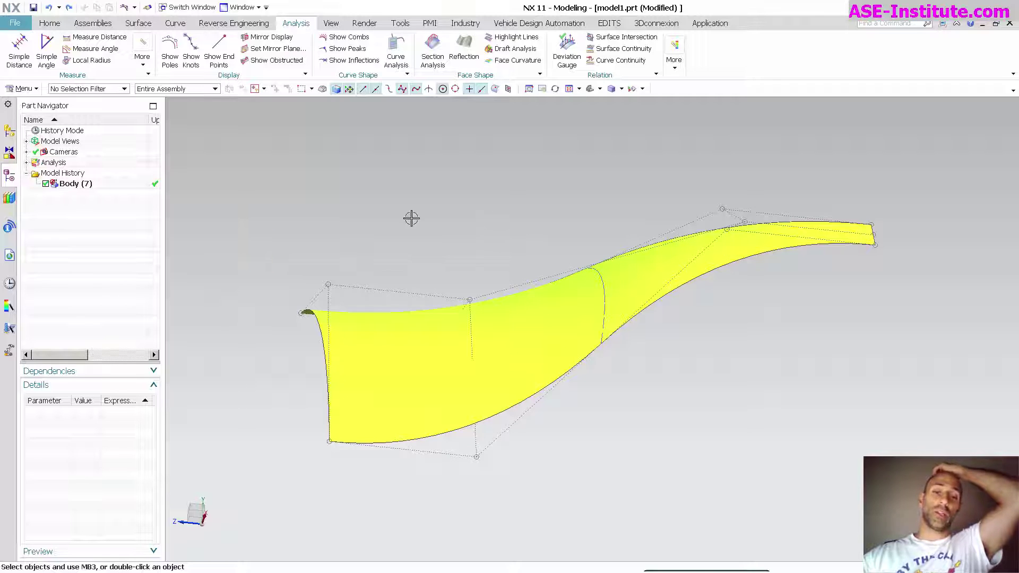
pyautogui.click(520, 344)
pyautogui.press('Escape')
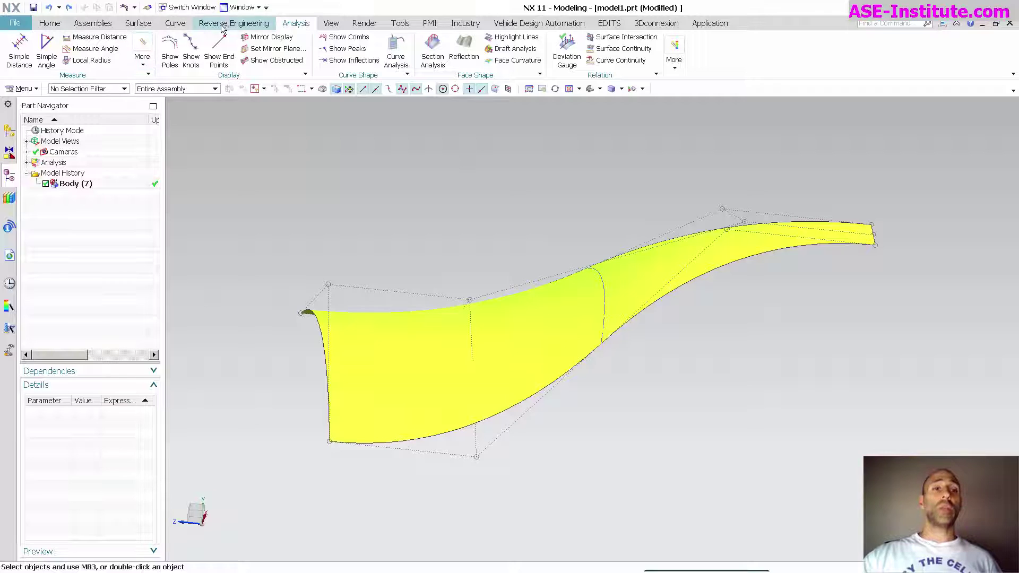
# Run X-Form on the sheet with the Normal method and drag the right-edge pole row down, then up.
pyautogui.click(138, 23)
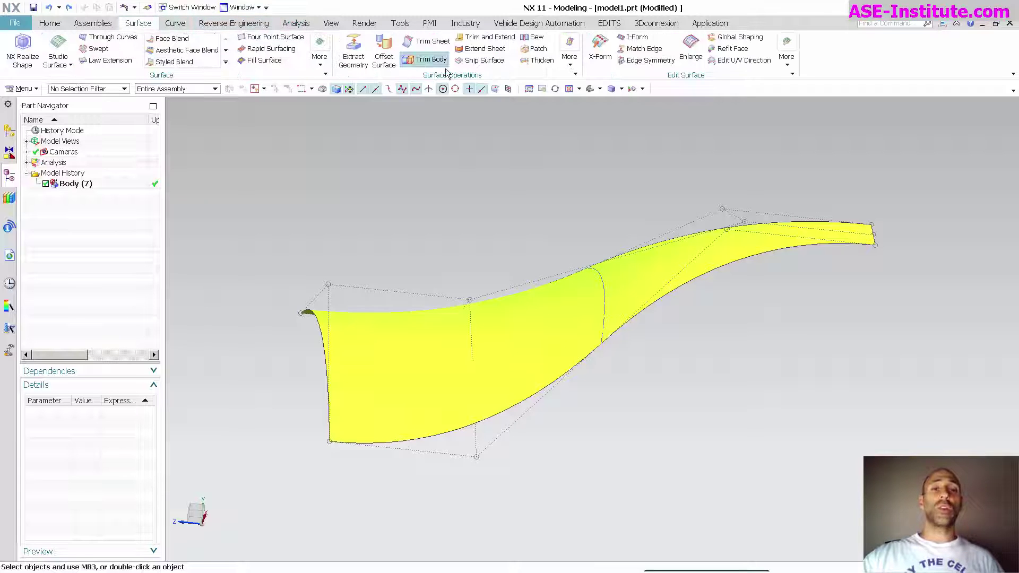
pyautogui.click(599, 49)
pyautogui.click(597, 300)
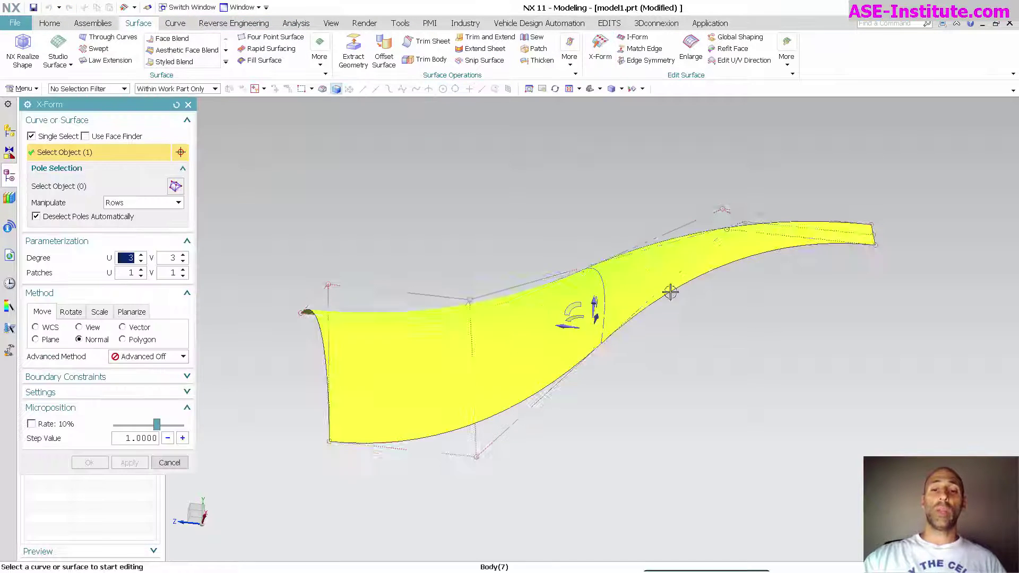
pyautogui.click(136, 340)
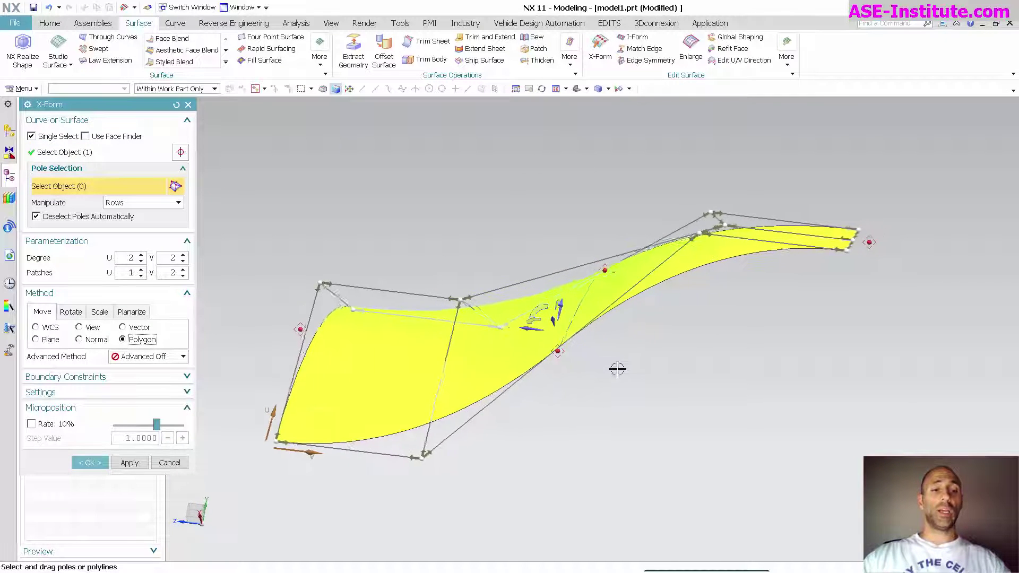
pyautogui.click(92, 340)
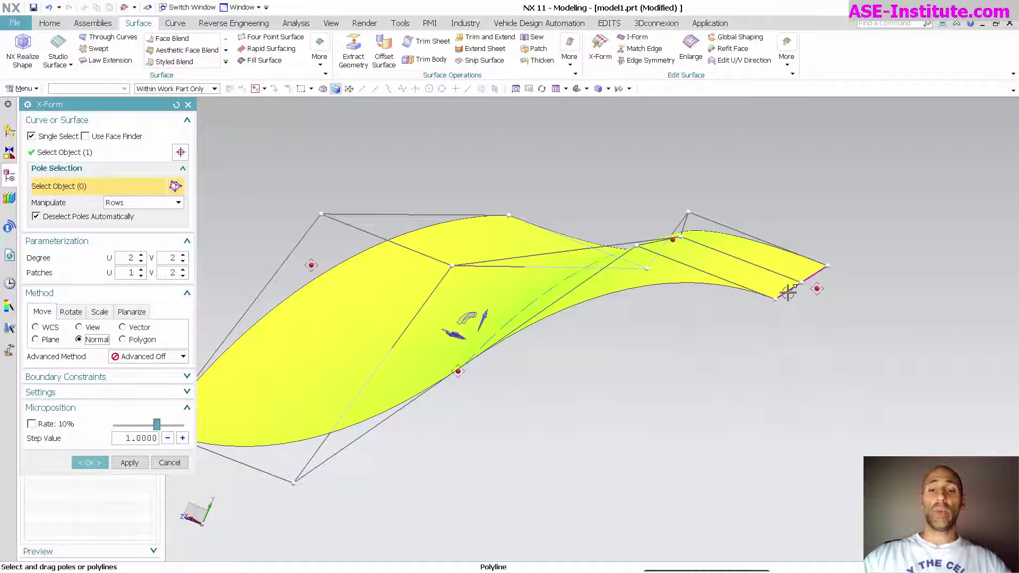
pyautogui.moveTo(788, 292); pyautogui.dragTo(778, 348)
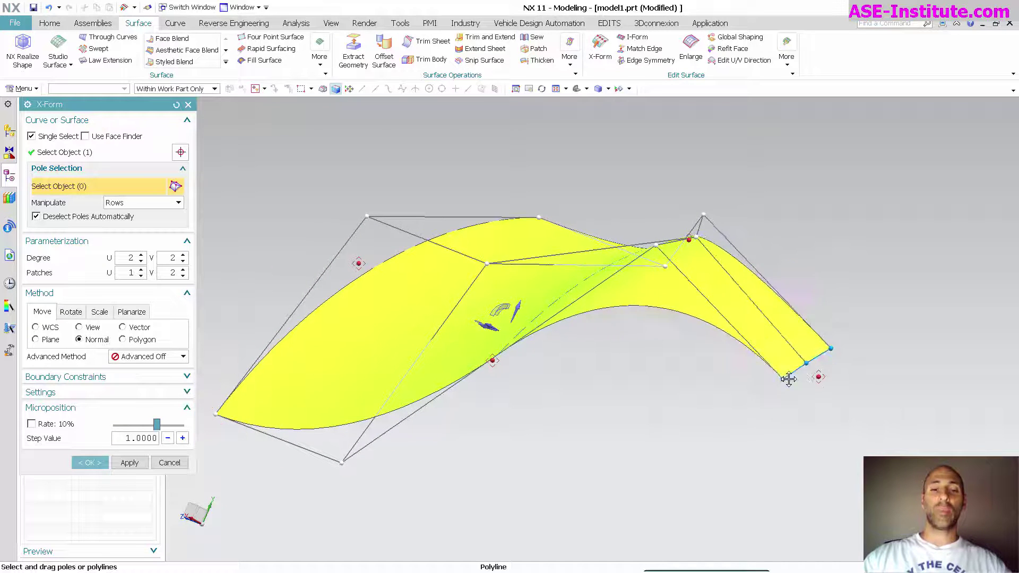
pyautogui.moveTo(789, 379); pyautogui.dragTo(791, 308)
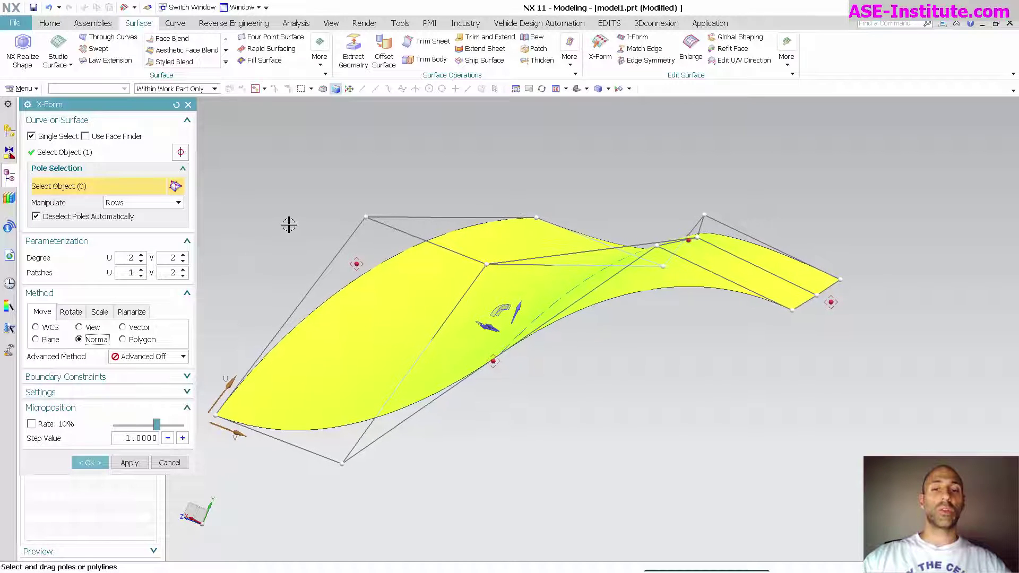
# Commit the pole edit, reopen X-Form on the sheet and raise the V degree to 4.
pyautogui.middleClick(303, 152)
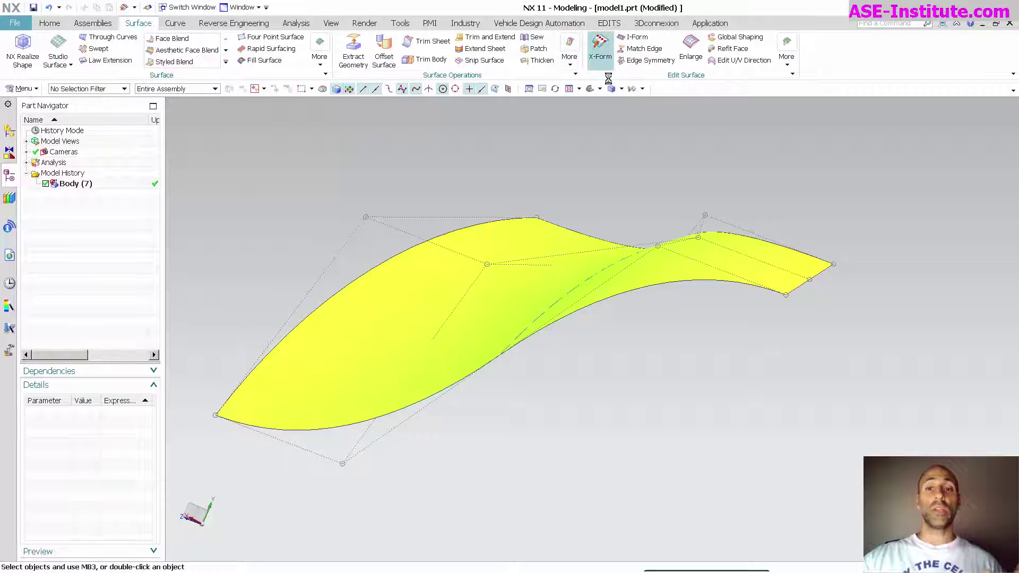
pyautogui.click(600, 51)
pyautogui.click(735, 243)
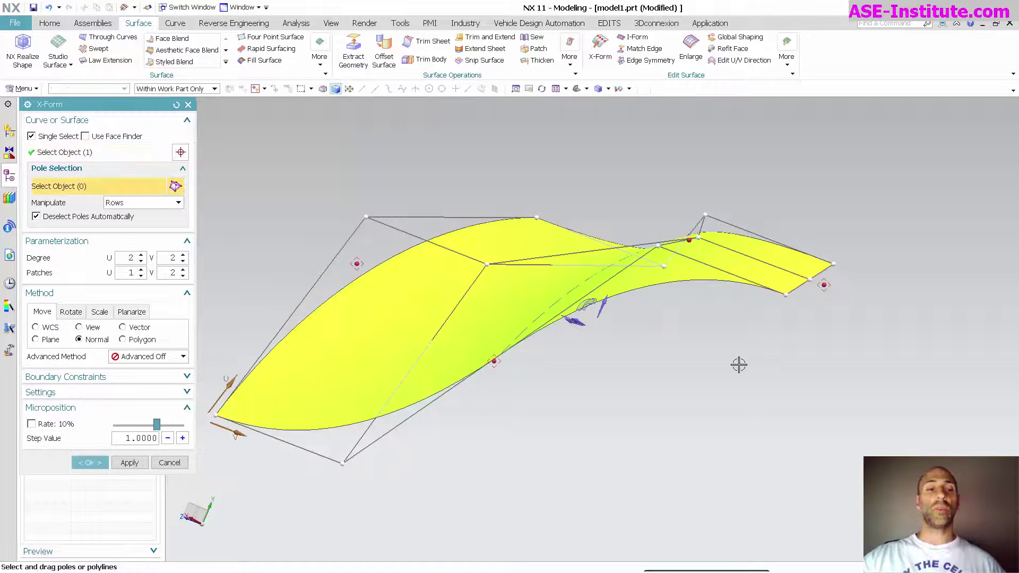
pyautogui.click(183, 277)
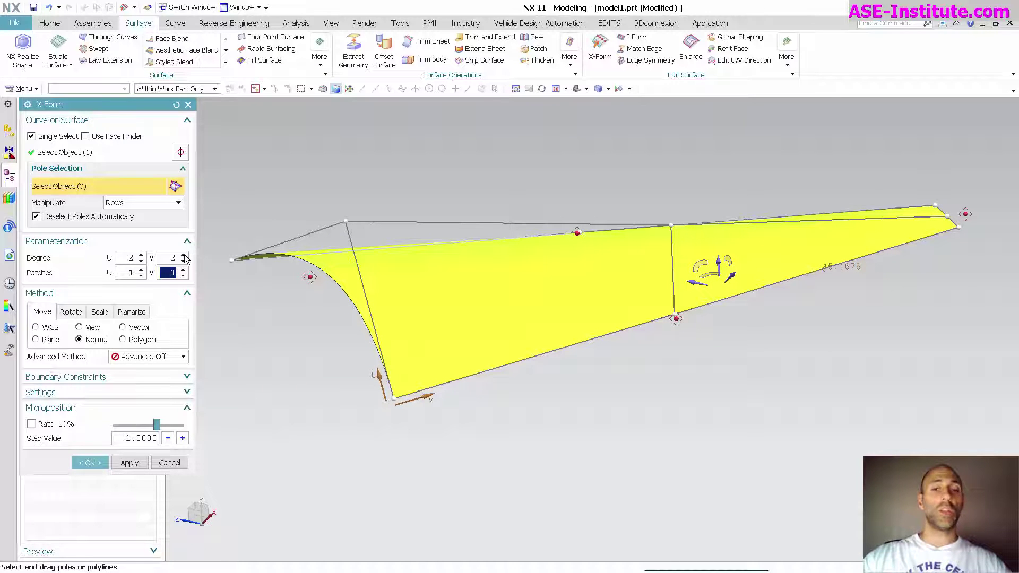
pyautogui.click(183, 256)
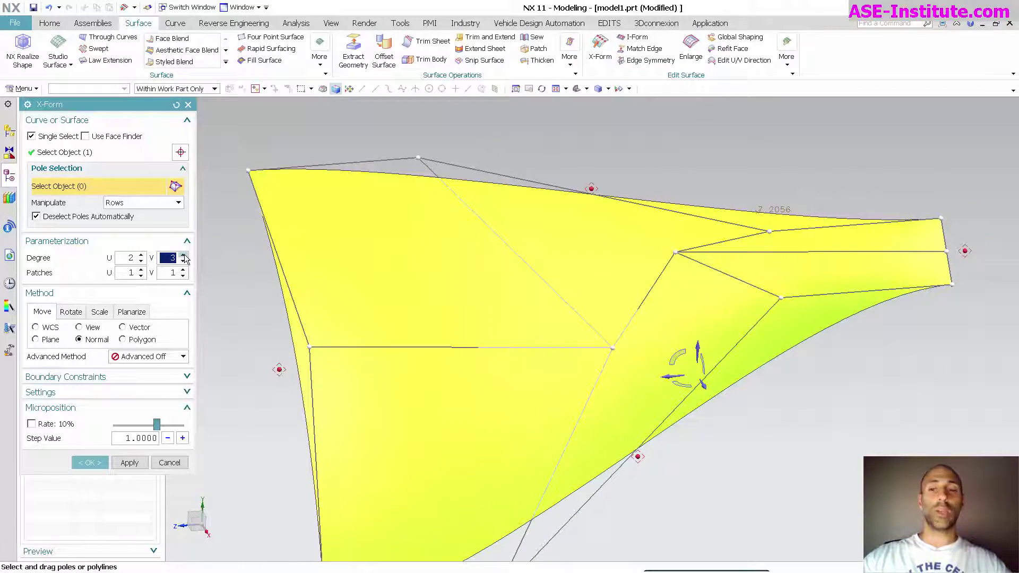
pyautogui.click(183, 255)
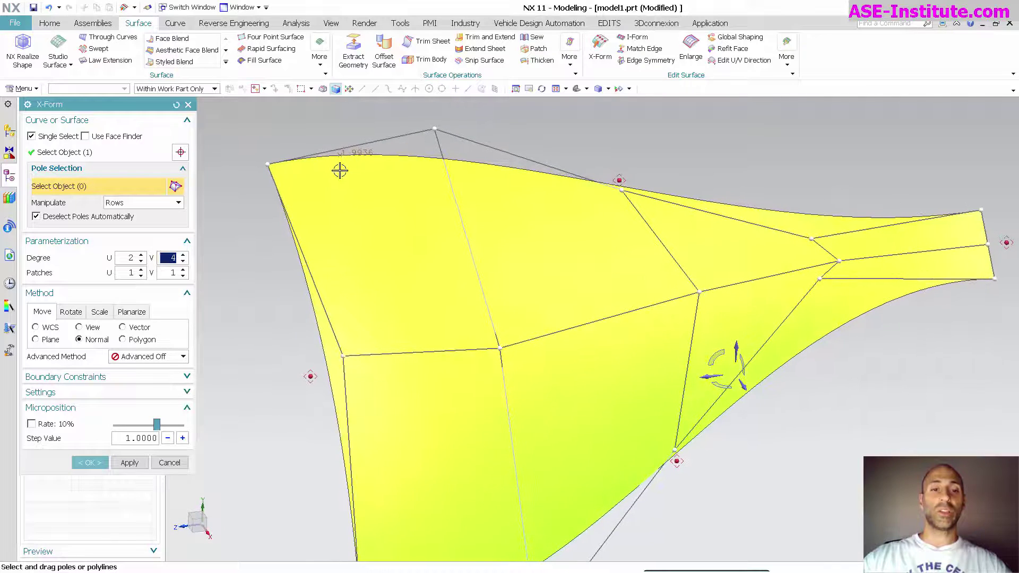
# Raise the V degree to 7 and the U degree to 4, then inspect the pole net.
pyautogui.click(141, 255)
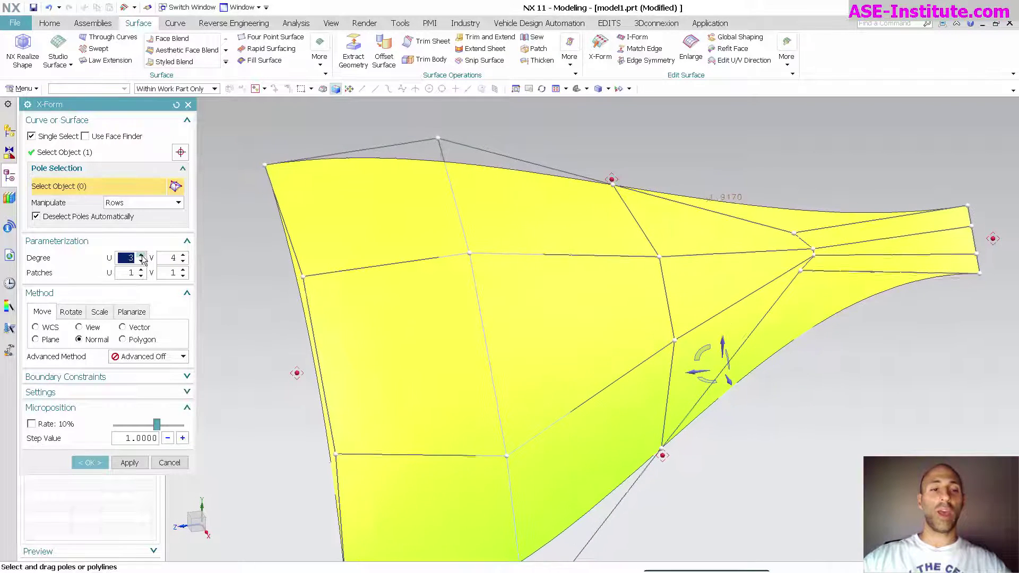
pyautogui.click(183, 255)
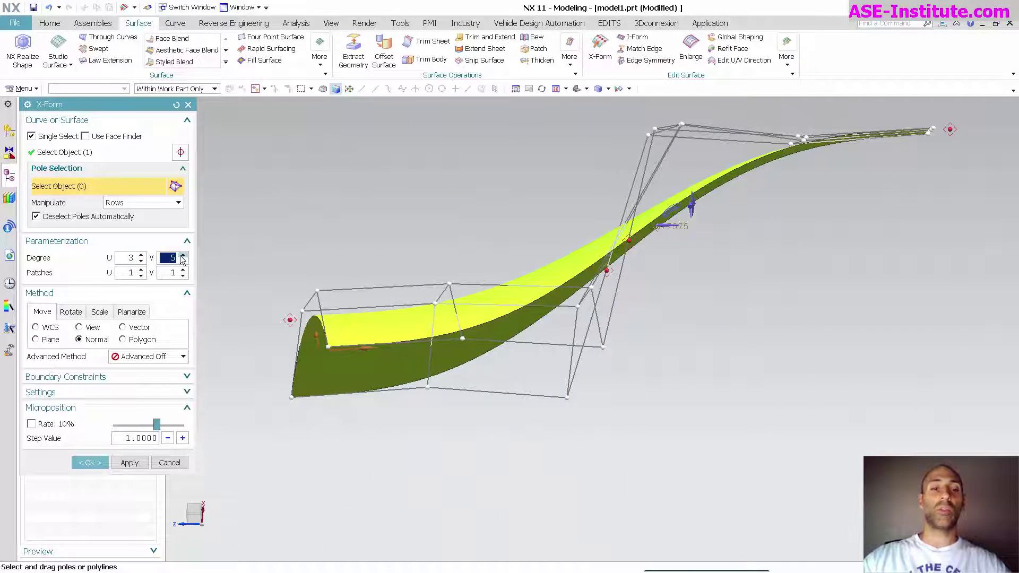
pyautogui.click(183, 255)
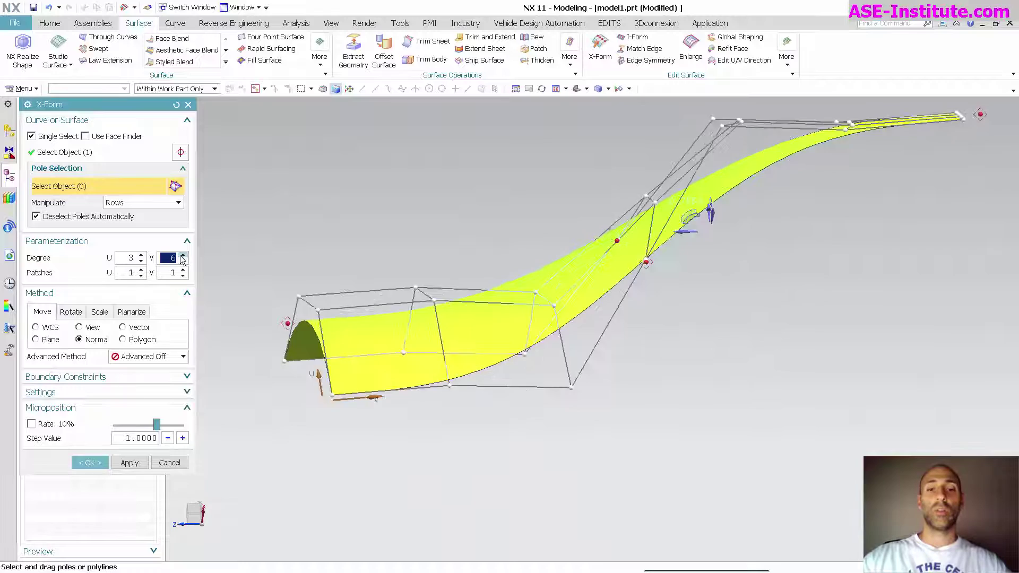
pyautogui.click(183, 255)
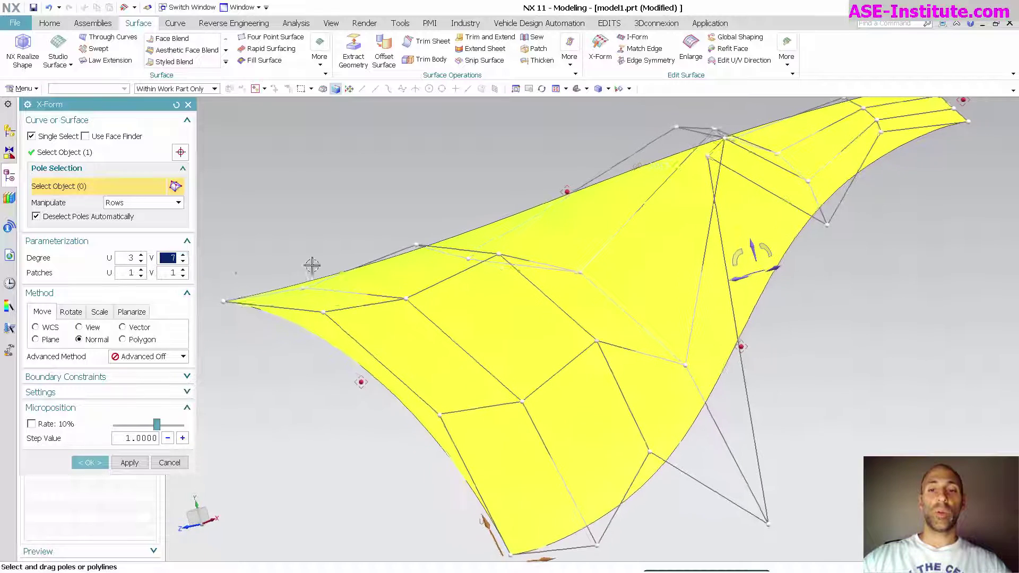
pyautogui.click(142, 262)
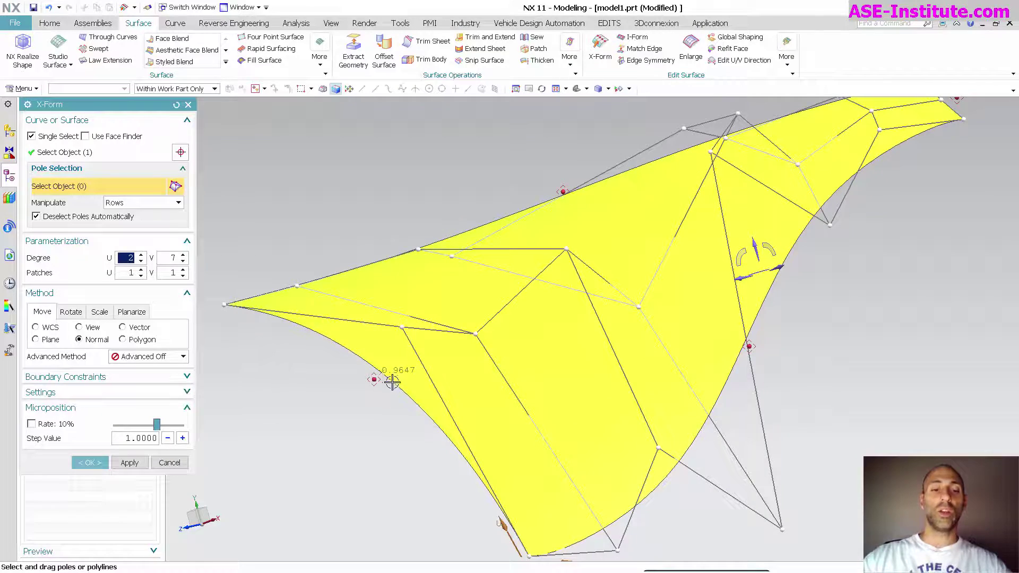
pyautogui.click(142, 256)
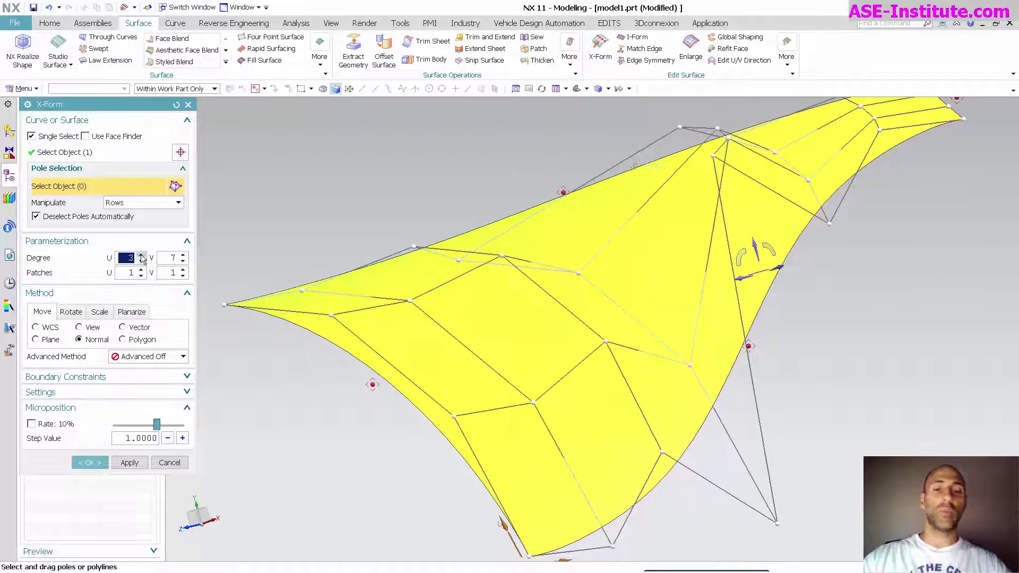
pyautogui.click(141, 256)
pyautogui.moveTo(520, 366); pyautogui.dragTo(732, 358, button='middle')
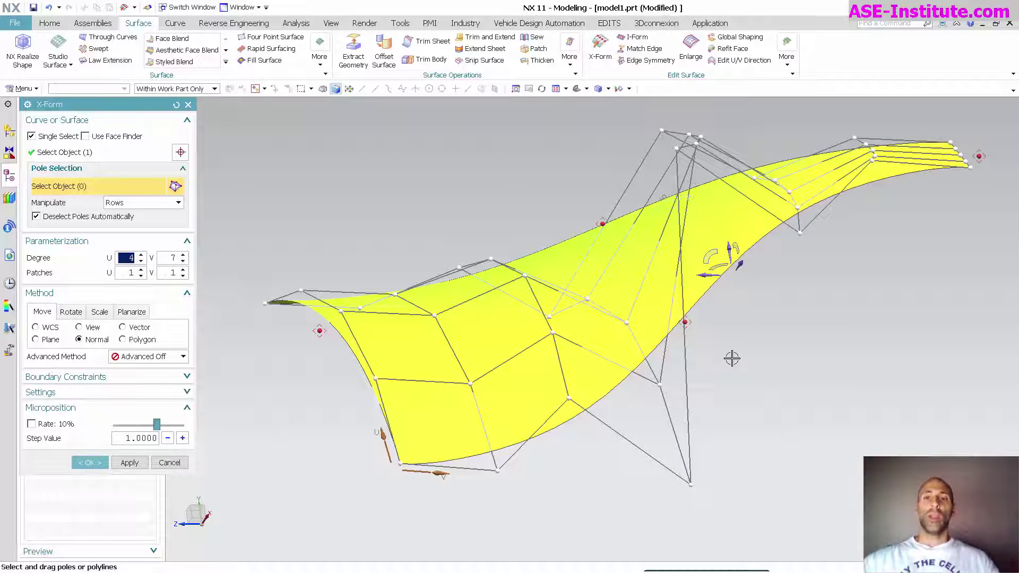
# Select the sheet's end pole row and pull it downward to reshape that edge.
pyautogui.moveTo(563, 244); pyautogui.dragTo(732, 370, button='middle')
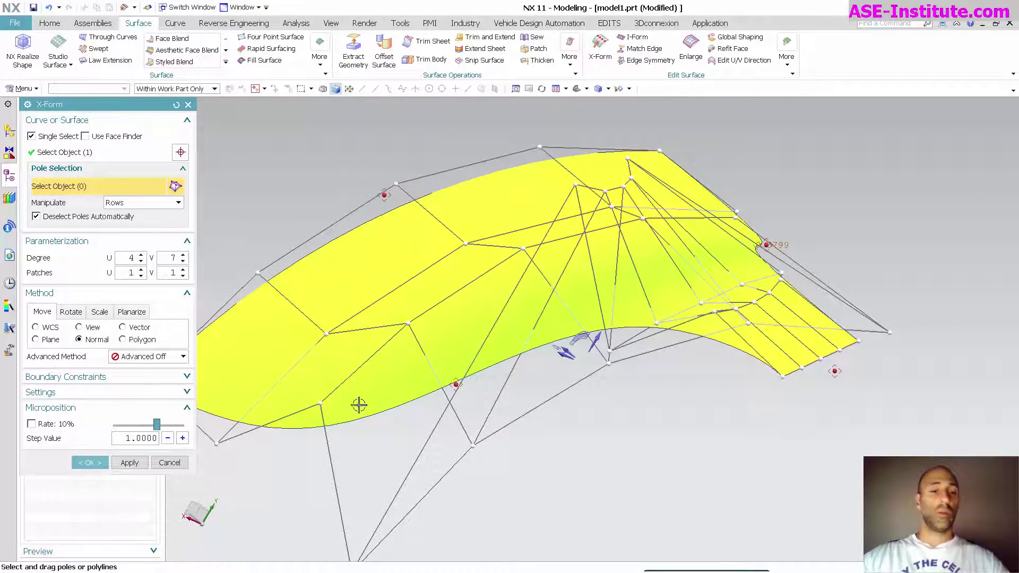
pyautogui.scroll(-3, 686, 433)
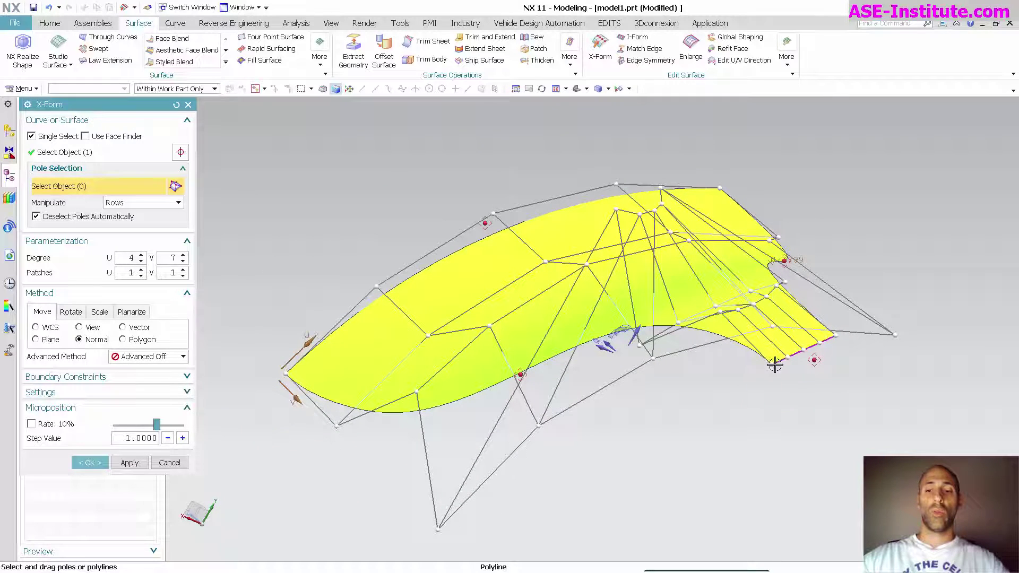
pyautogui.scroll(2, 778, 361)
pyautogui.click(814, 372)
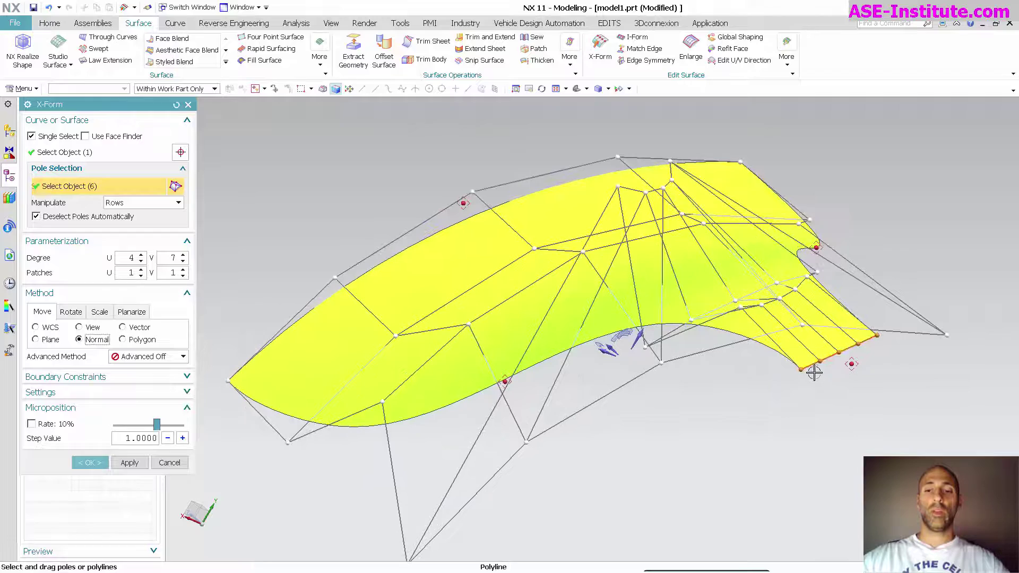
pyautogui.moveTo(811, 364); pyautogui.dragTo(856, 404)
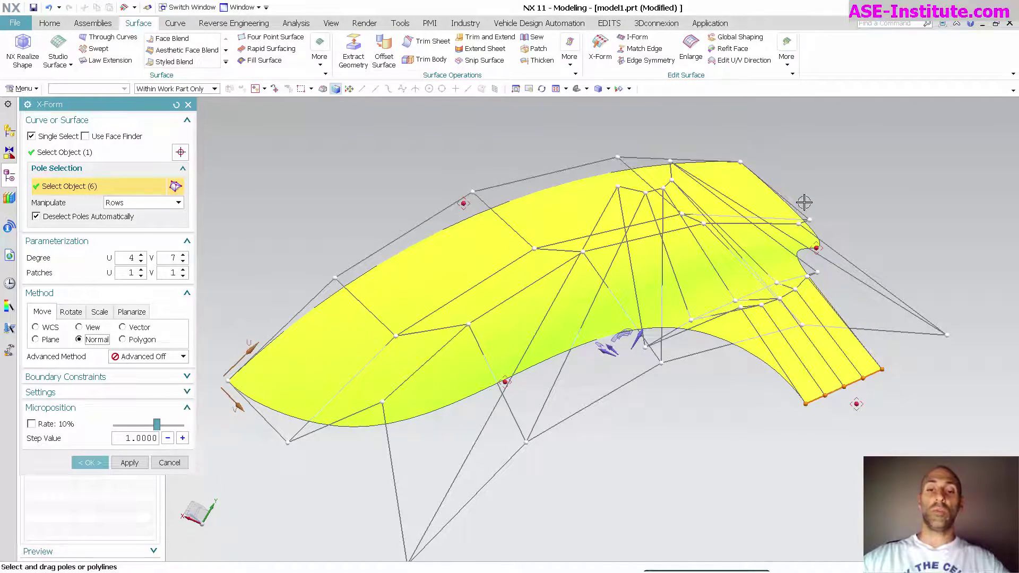
pyautogui.moveTo(407, 278); pyautogui.dragTo(835, 344, button='middle')
pyautogui.scroll(3, 941, 342)
pyautogui.moveTo(829, 345)
pyautogui.mouseDown()
pyautogui.moveTo(830, 439)
pyautogui.moveTo(832, 250)
pyautogui.moveTo(846, 419)
pyautogui.moveTo(845, 333)
pyautogui.mouseUp()
pyautogui.moveTo(211, 353); pyautogui.dragTo(380, 332, button='middle')
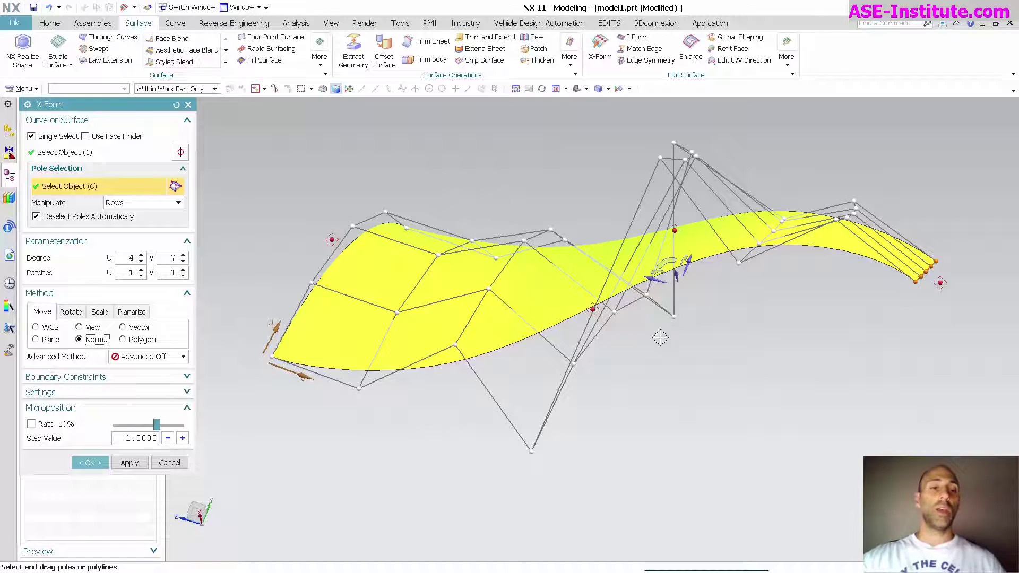
# Lower the degrees to V 4 and U 3, pull the edge row down again, and finish X-Form.
pyautogui.click(183, 260)
pyautogui.click(183, 261)
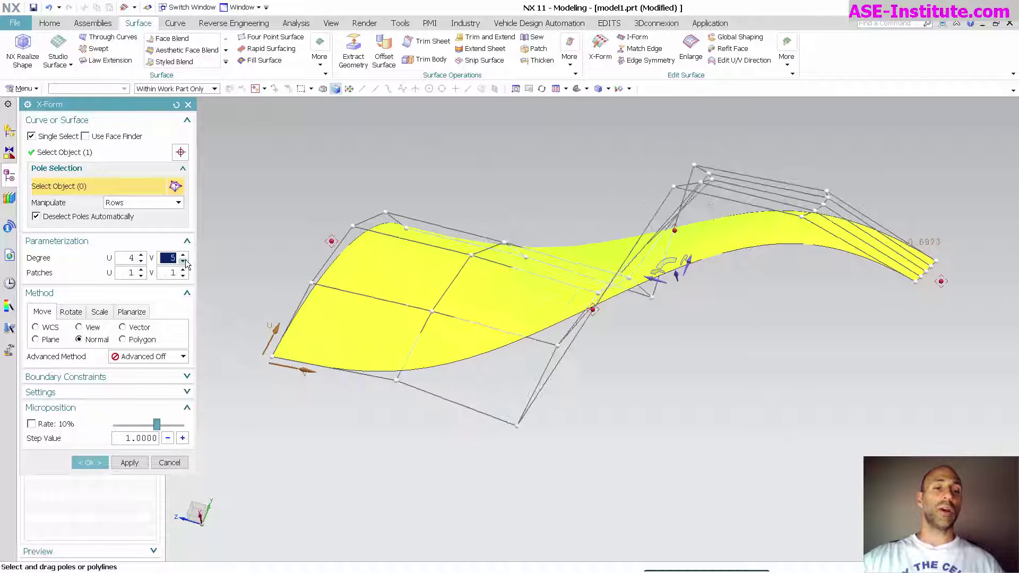
pyautogui.click(184, 261)
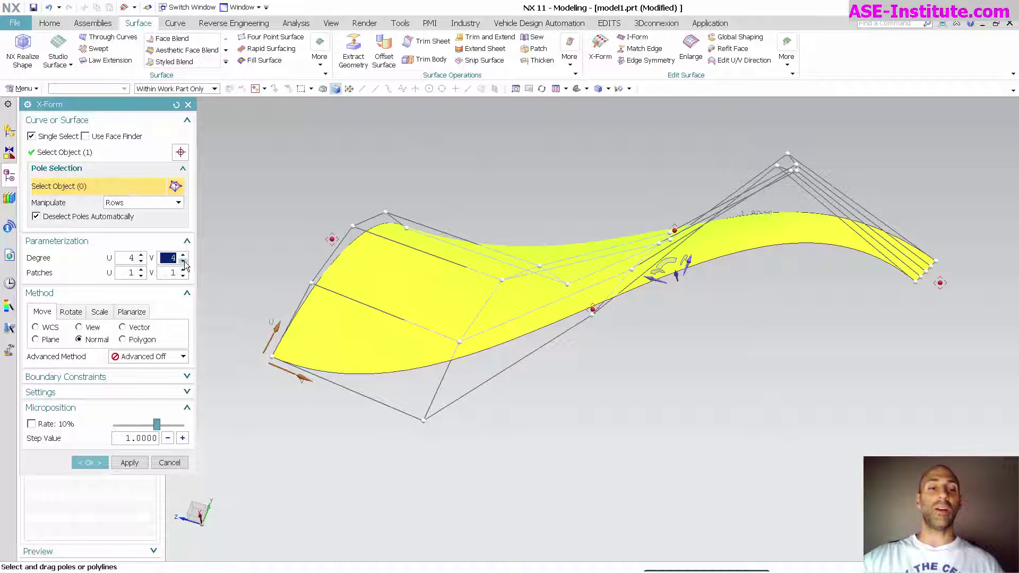
pyautogui.click(141, 260)
pyautogui.moveTo(381, 323); pyautogui.dragTo(837, 273, button='middle')
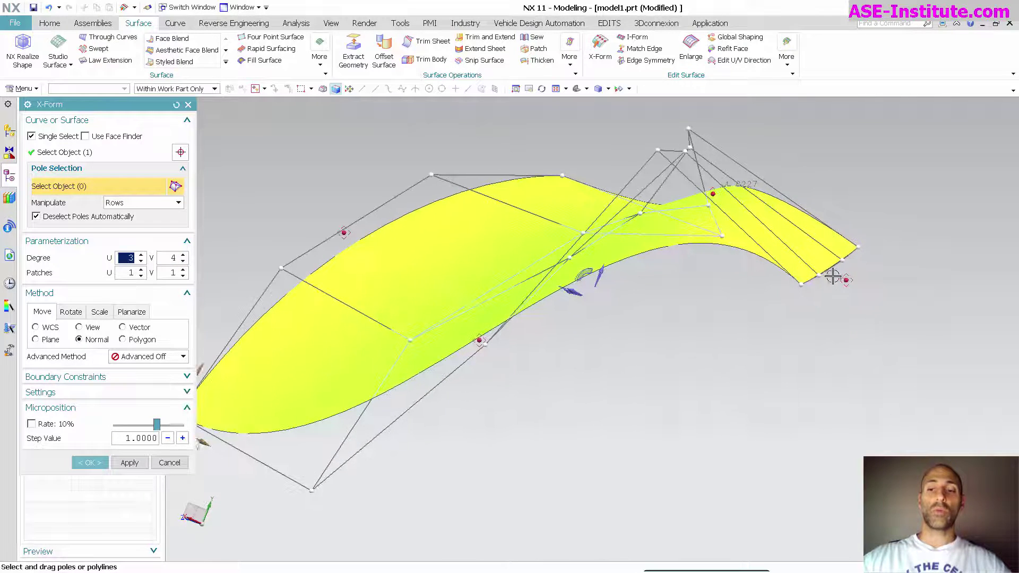
pyautogui.moveTo(832, 268); pyautogui.dragTo(837, 391)
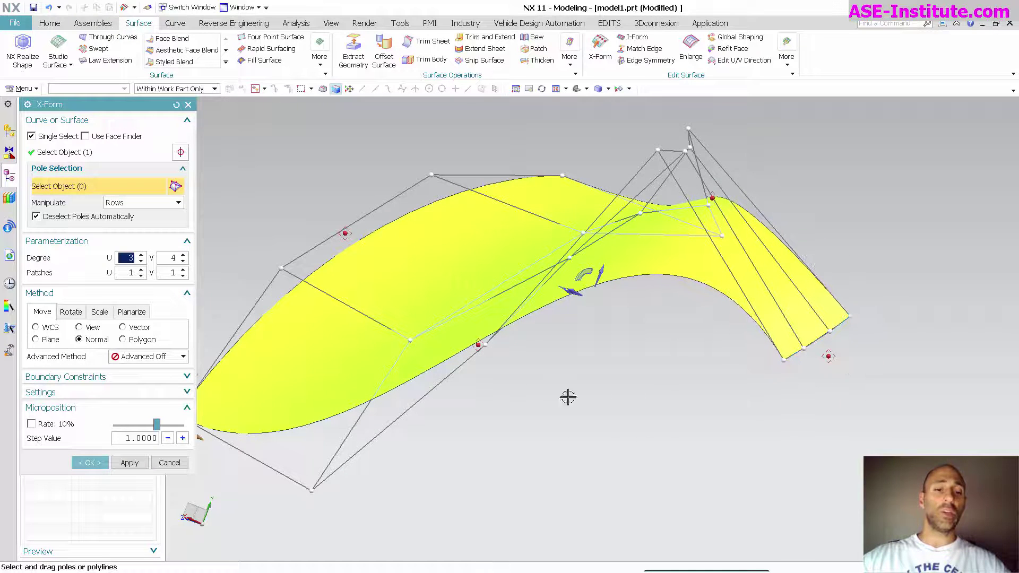
pyautogui.middleClick(559, 309)
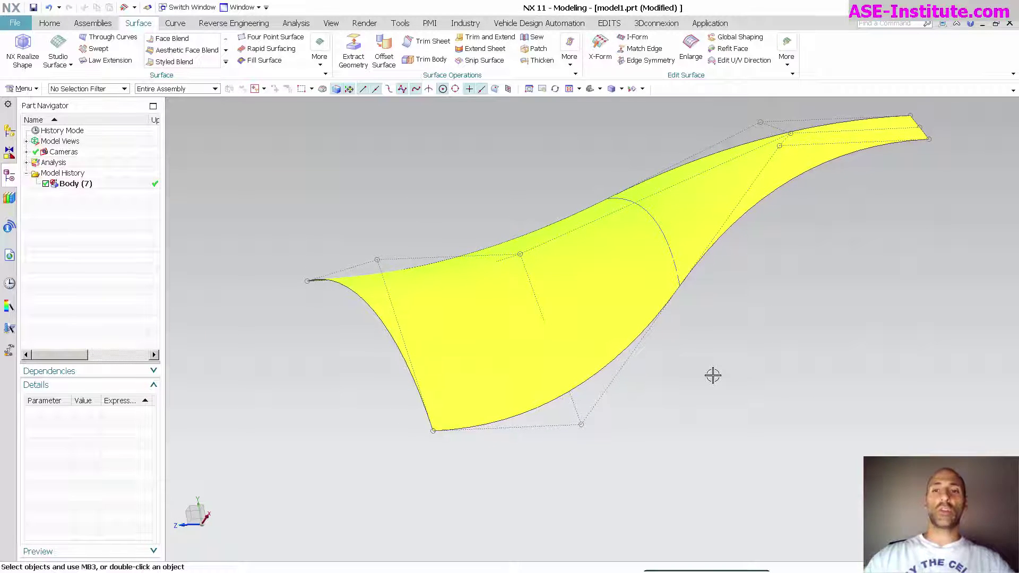
# Snip the sheet face into patches with Hide Original Sheet Body checked.
pyautogui.click(780, 68)
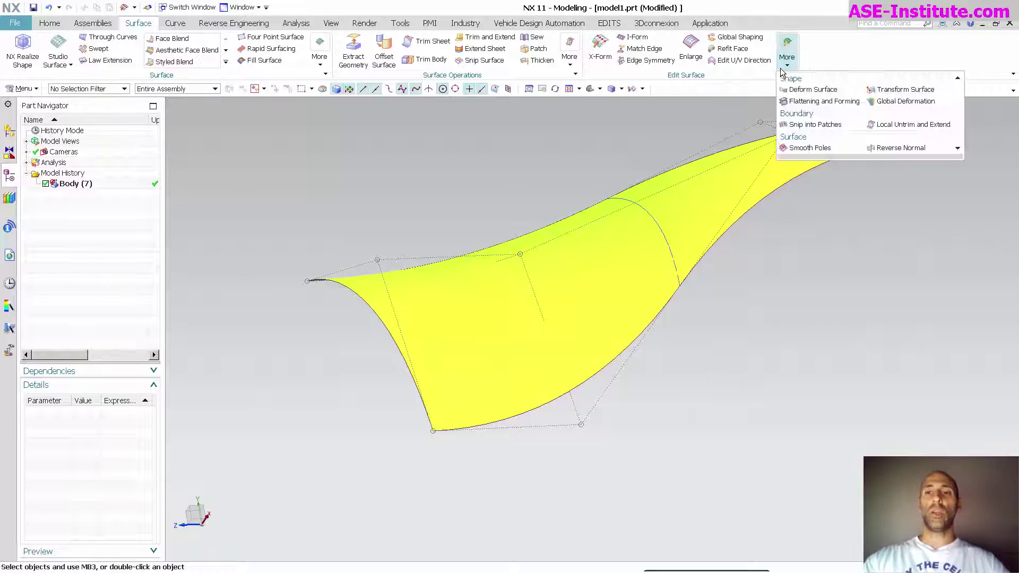
pyautogui.click(815, 125)
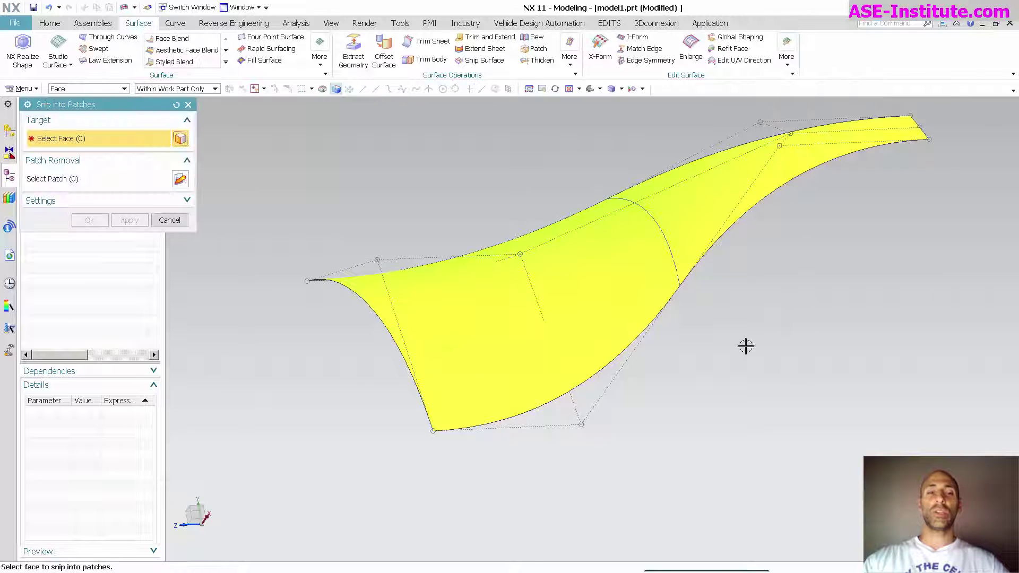
pyautogui.click(586, 319)
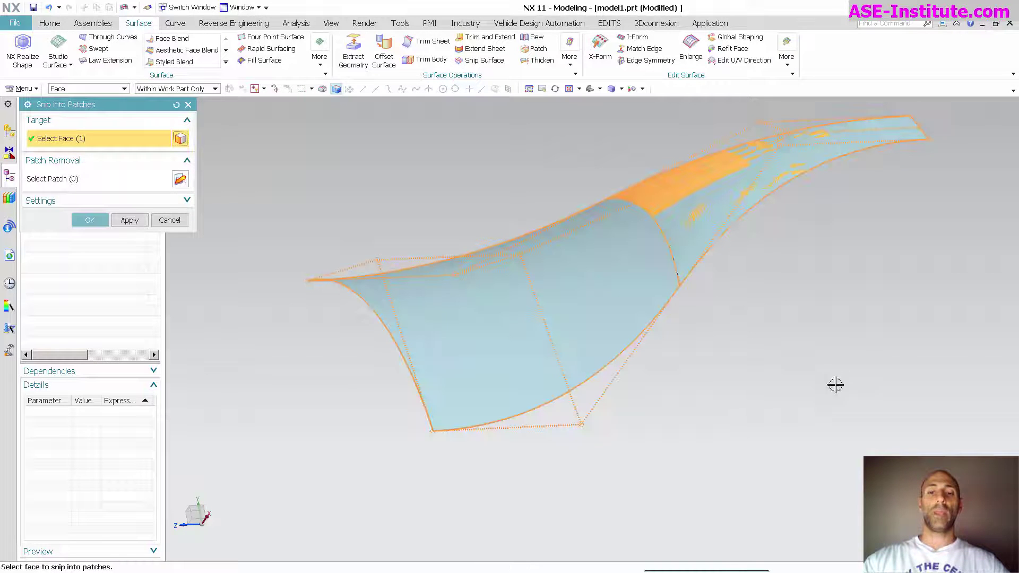
pyautogui.click(108, 202)
pyautogui.click(96, 222)
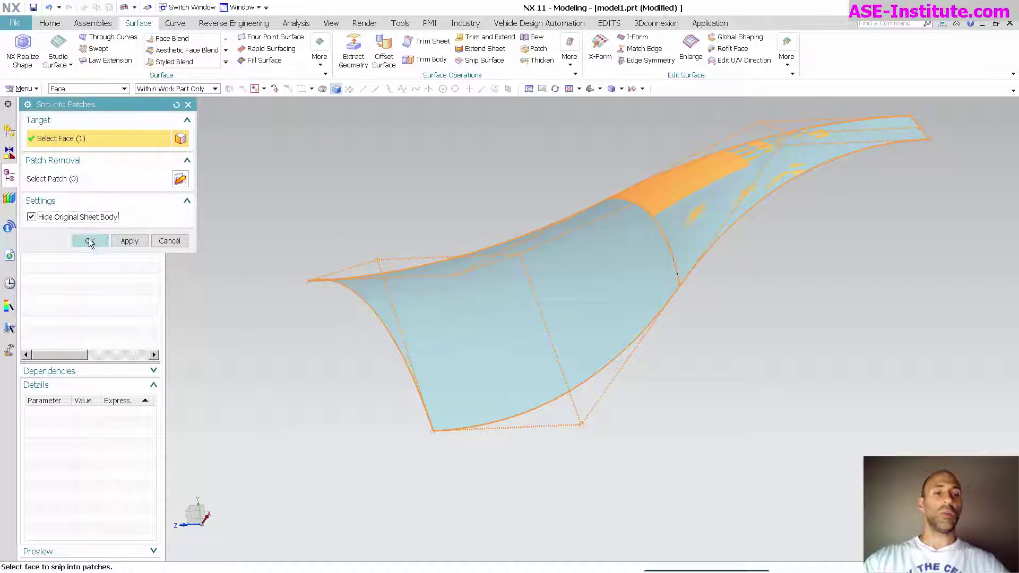
pyautogui.click(89, 240)
pyautogui.moveTo(220, 216); pyautogui.dragTo(547, 314, button='middle')
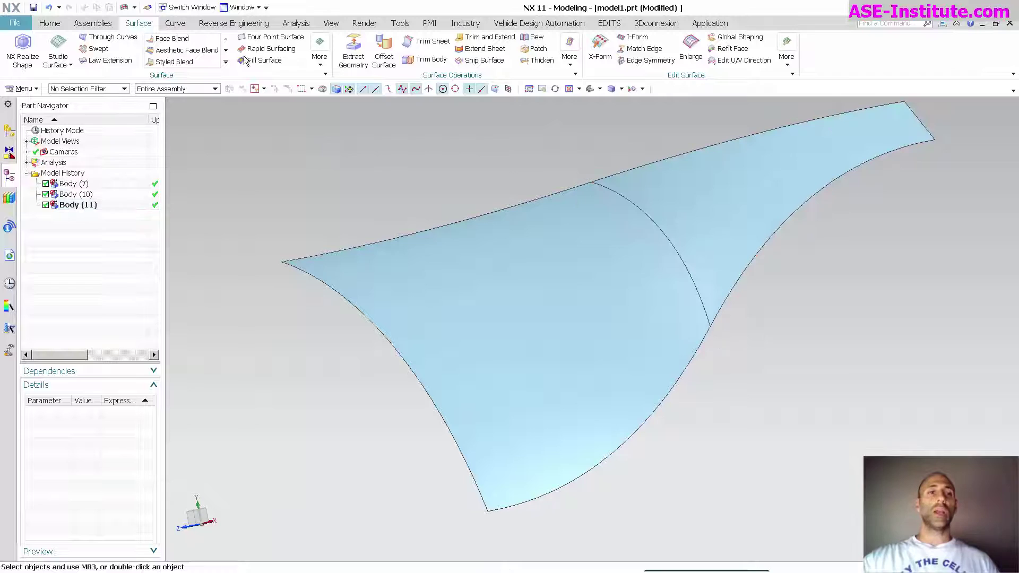
# Select Body (10) and Body (11) and turn on their pole and knot display.
pyautogui.click(296, 22)
pyautogui.click(550, 314)
pyautogui.click(710, 230)
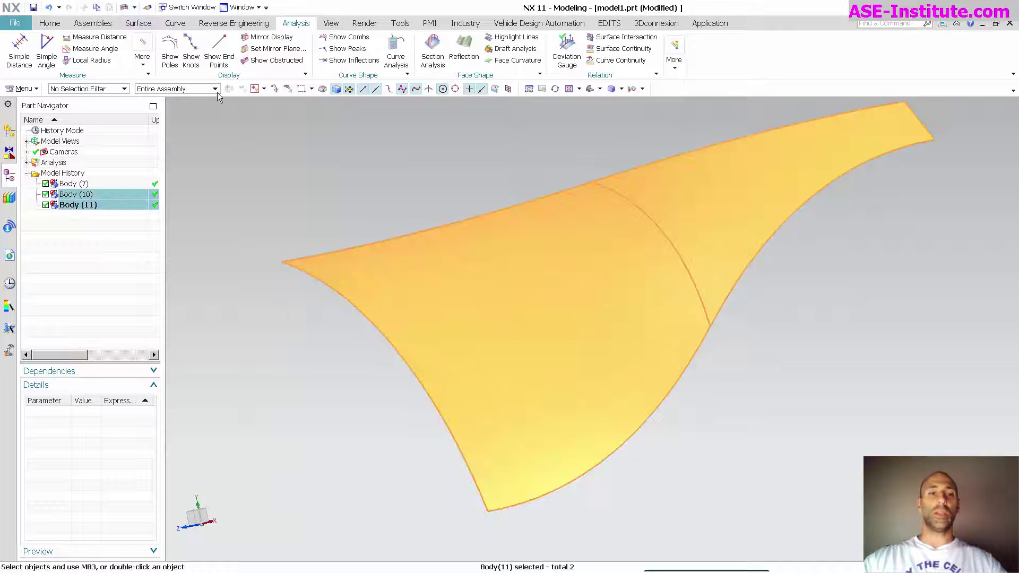
pyautogui.click(170, 50)
pyautogui.click(191, 50)
pyautogui.moveTo(303, 185); pyautogui.dragTo(214, 104, button='middle')
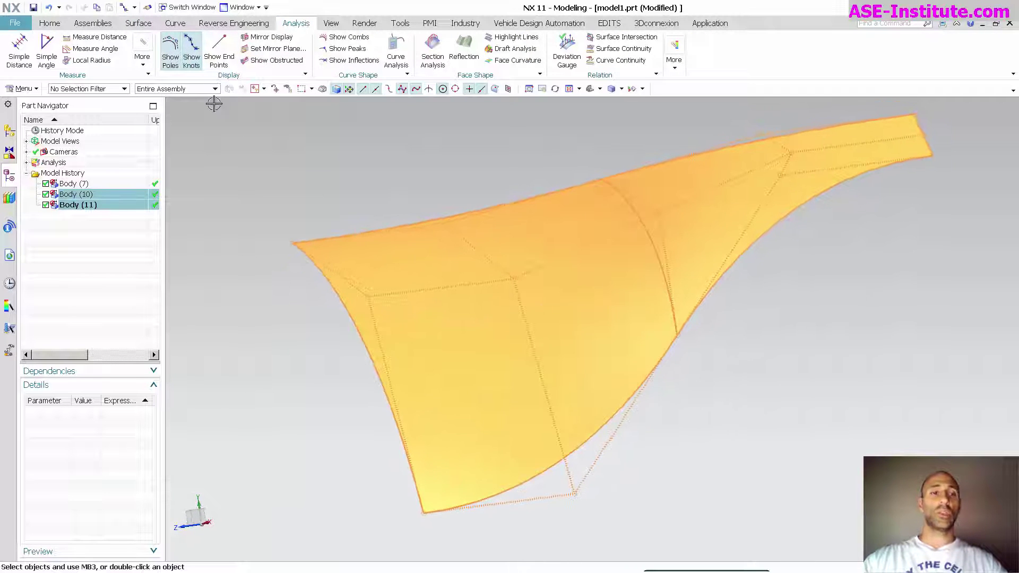
# Switch the knots off, leaving only the pole nets shown, then deselect and orbit to inspect.
pyautogui.click(191, 50)
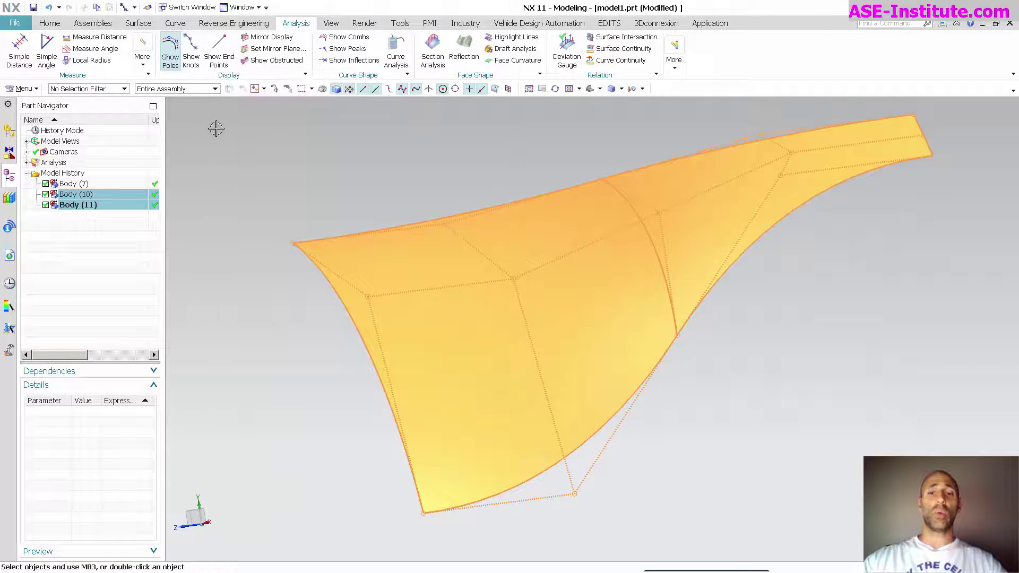
pyautogui.click(170, 51)
pyautogui.click(170, 51)
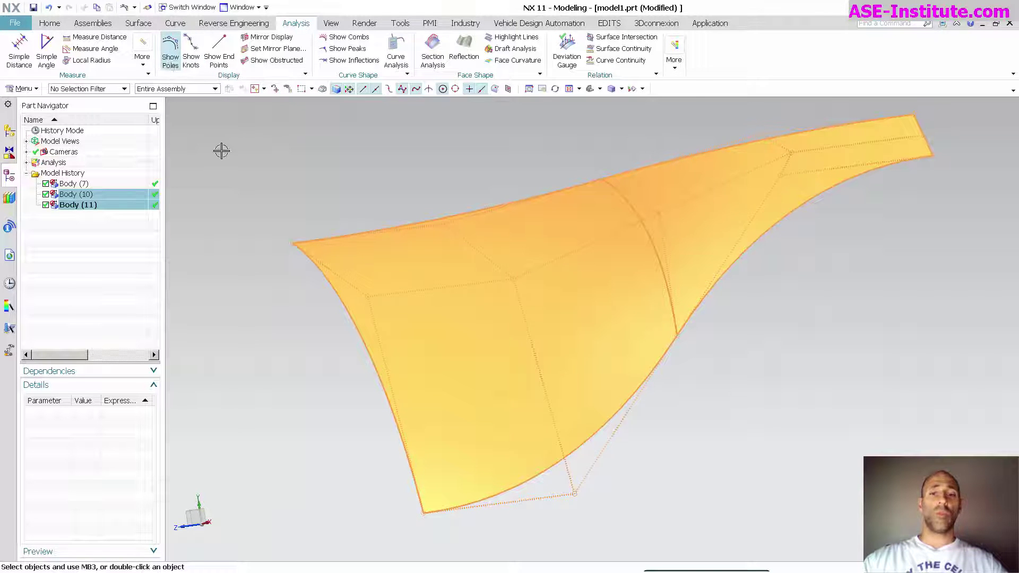
pyautogui.moveTo(221, 150); pyautogui.dragTo(230, 170, button='middle')
pyautogui.press('Escape')
pyautogui.moveTo(280, 302); pyautogui.dragTo(423, 191, button='middle')
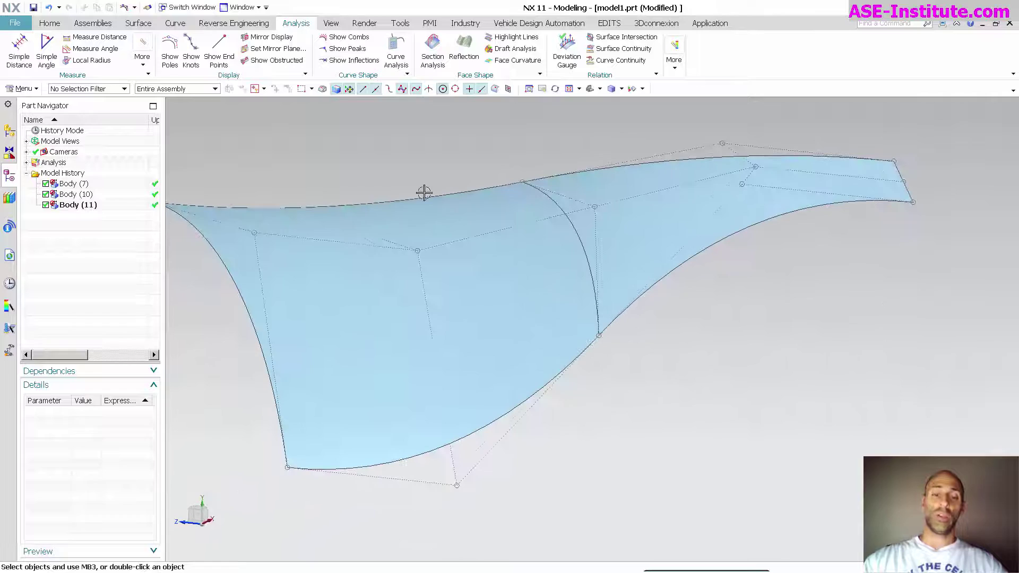
pyautogui.moveTo(581, 421); pyautogui.dragTo(589, 425, button='middle')
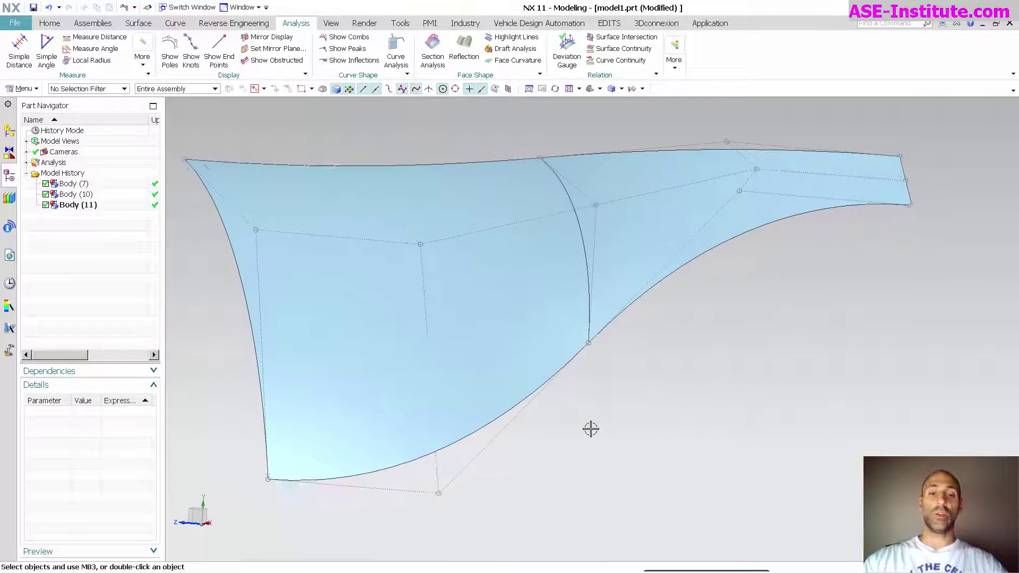
# Show the hidden original Body (7) from the Part Navigator.
pyautogui.click(83, 186)
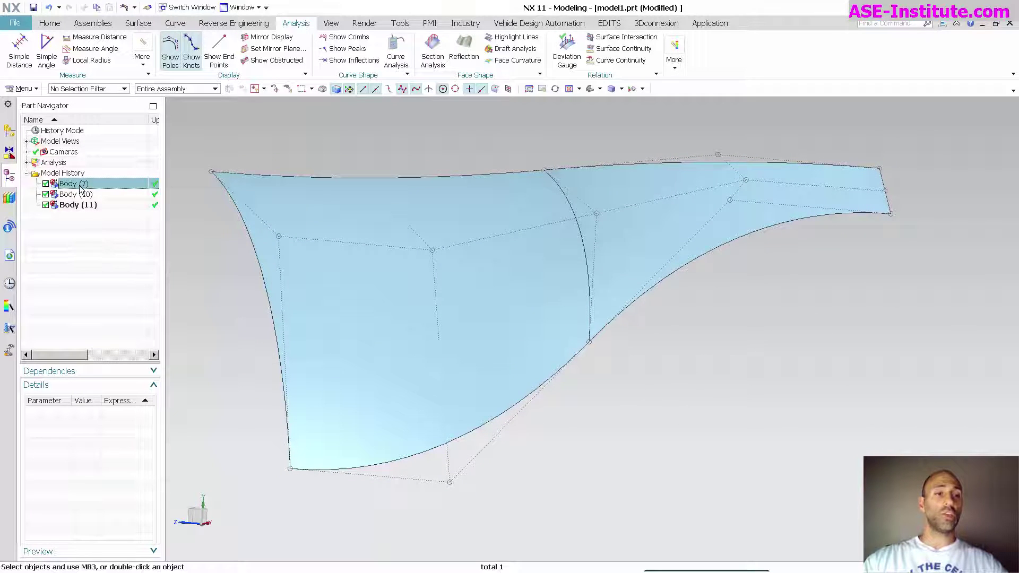
pyautogui.rightClick(81, 188)
pyautogui.click(97, 192)
pyautogui.moveTo(678, 382); pyautogui.dragTo(170, 297, button='middle')
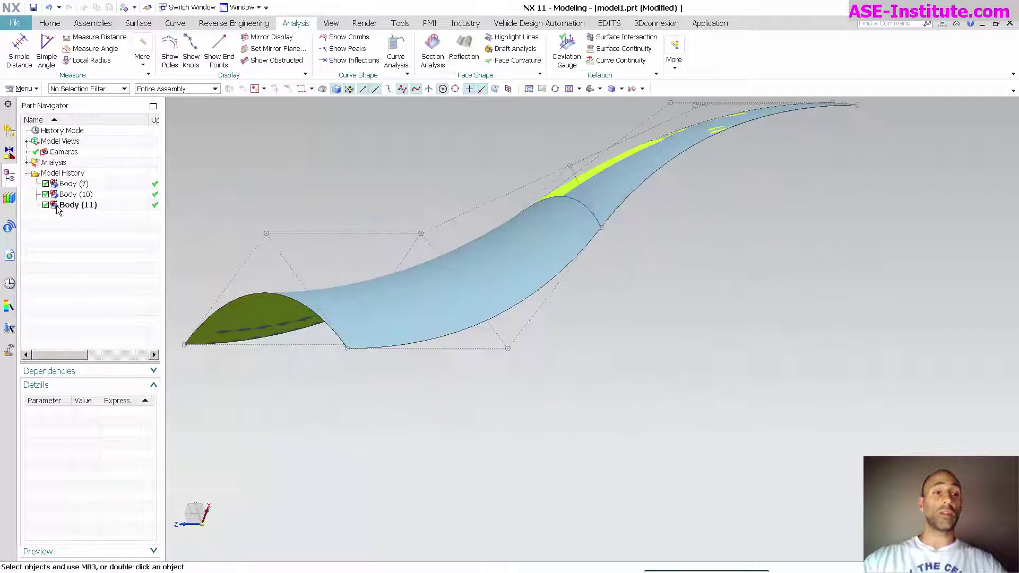
# Uncheck Body (11) and Body (10) to hide them, then orbit around the yellow sheet.
pyautogui.click(46, 205)
pyautogui.click(46, 194)
pyautogui.moveTo(233, 202); pyautogui.dragTo(226, 113, button='middle')
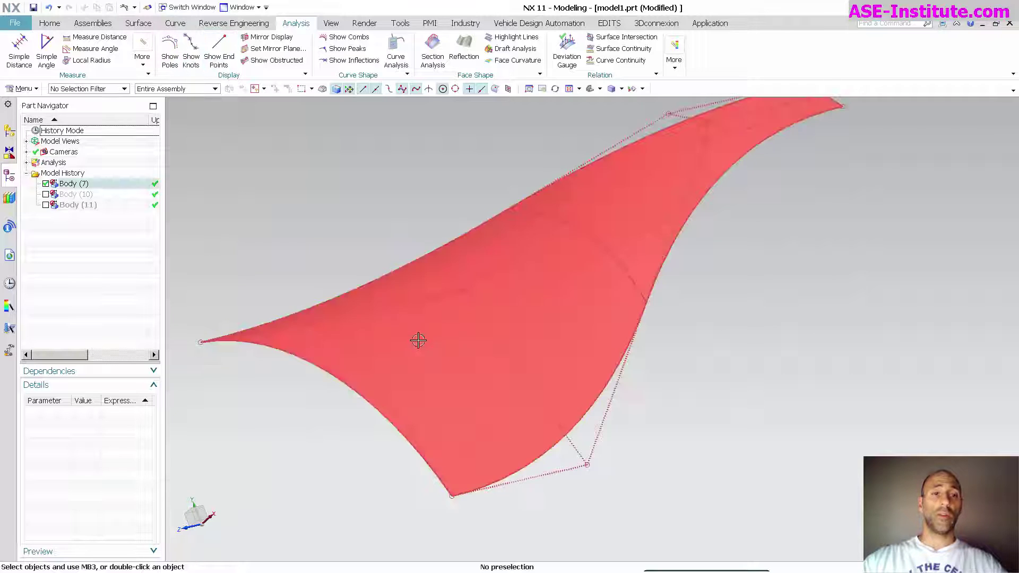
pyautogui.click(462, 353)
pyautogui.press('Escape')
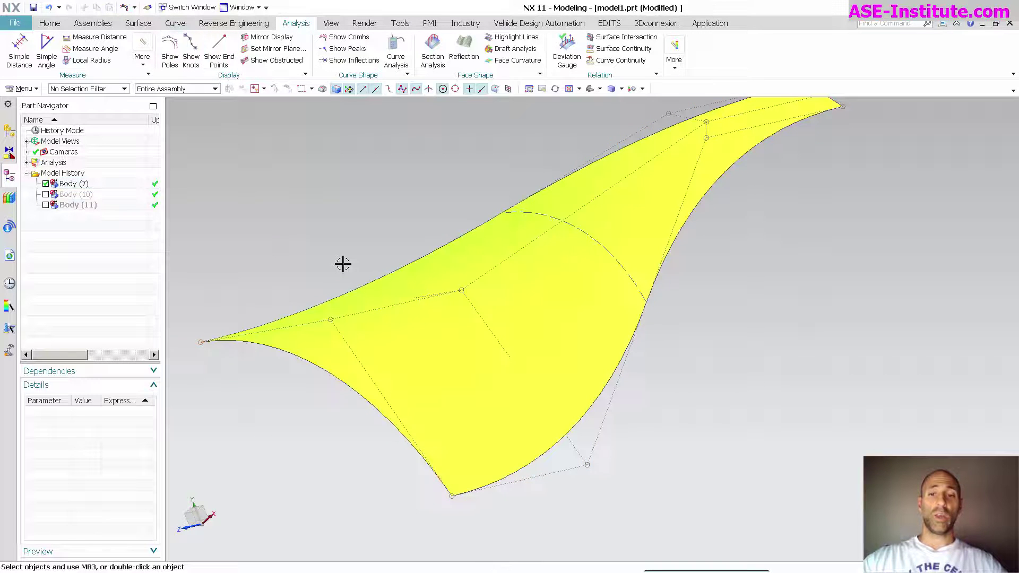
pyautogui.moveTo(342, 264); pyautogui.dragTo(558, 510, button='middle')
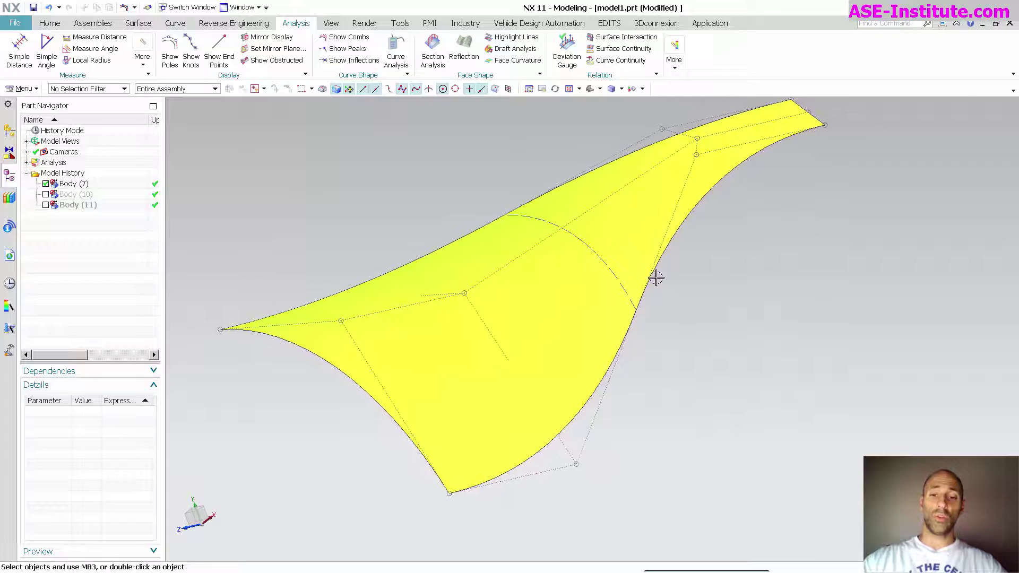
pyautogui.moveTo(696, 327); pyautogui.dragTo(692, 205, button='middle')
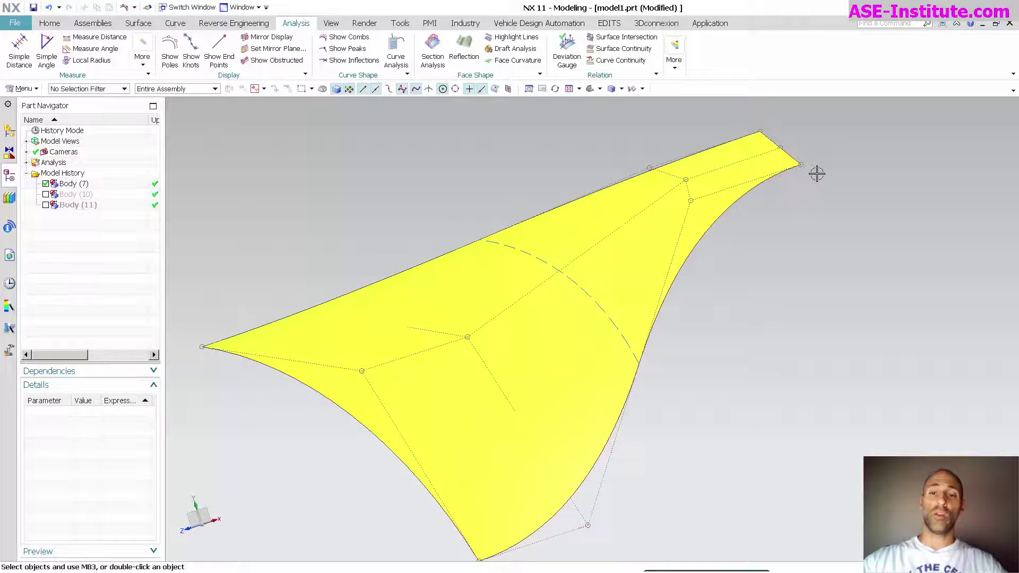
pyautogui.moveTo(815, 173); pyautogui.dragTo(813, 288, button='middle')
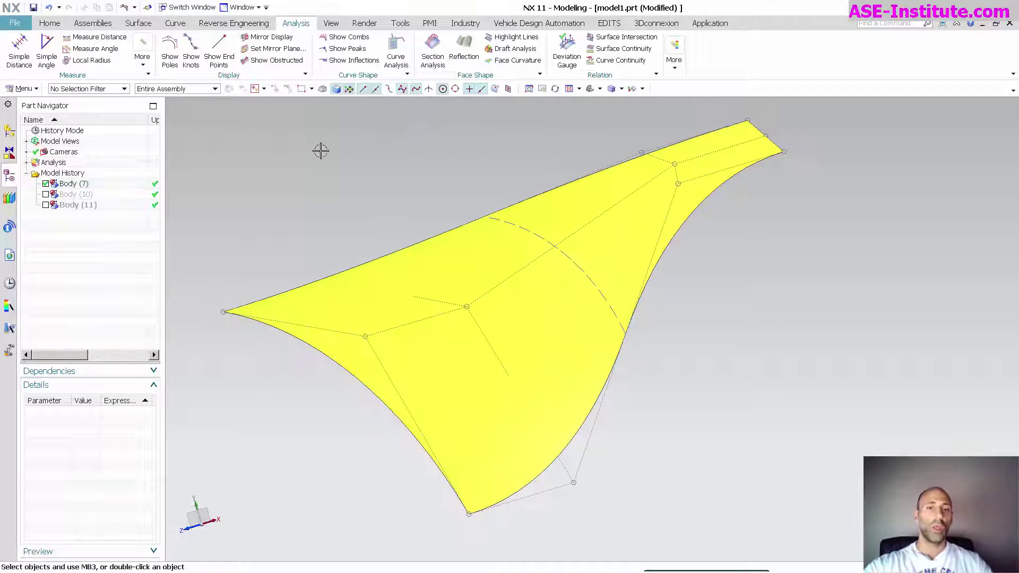
# Delete Body (10) and Body (11), then start I-Form on the yellow sheet.
pyautogui.click(90, 206)
pyautogui.rightClick(88, 198)
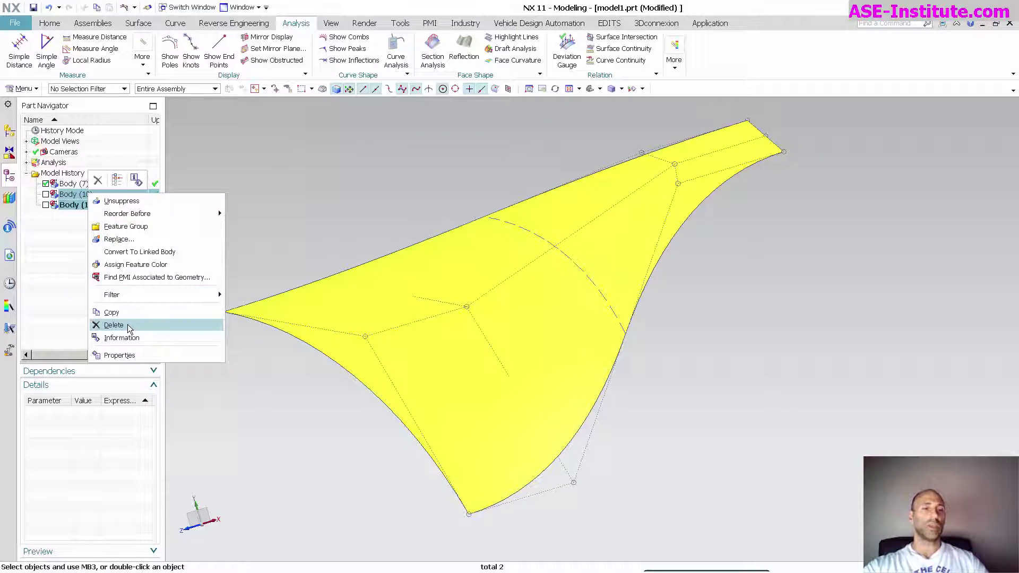
pyautogui.click(109, 326)
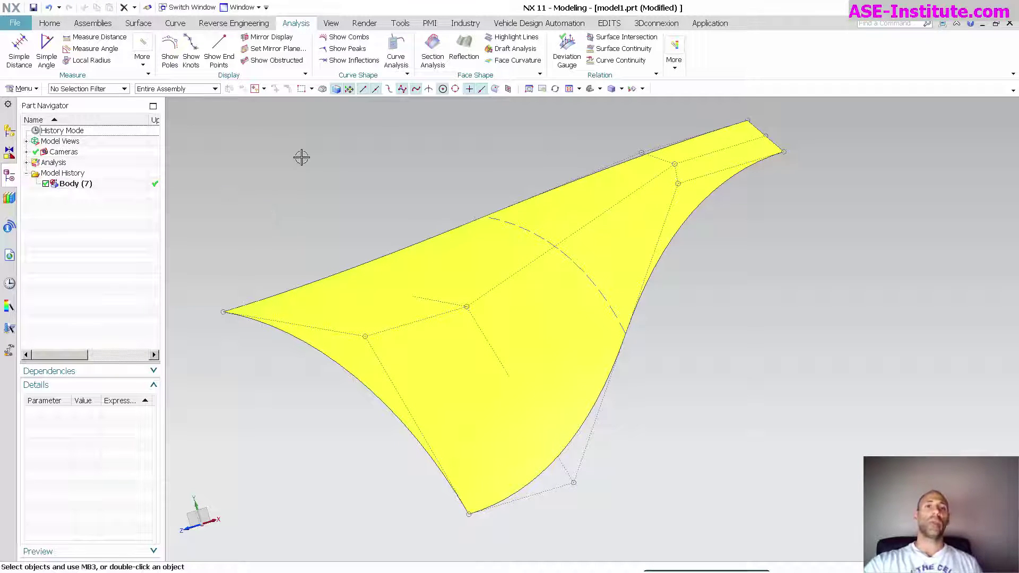
pyautogui.click(139, 23)
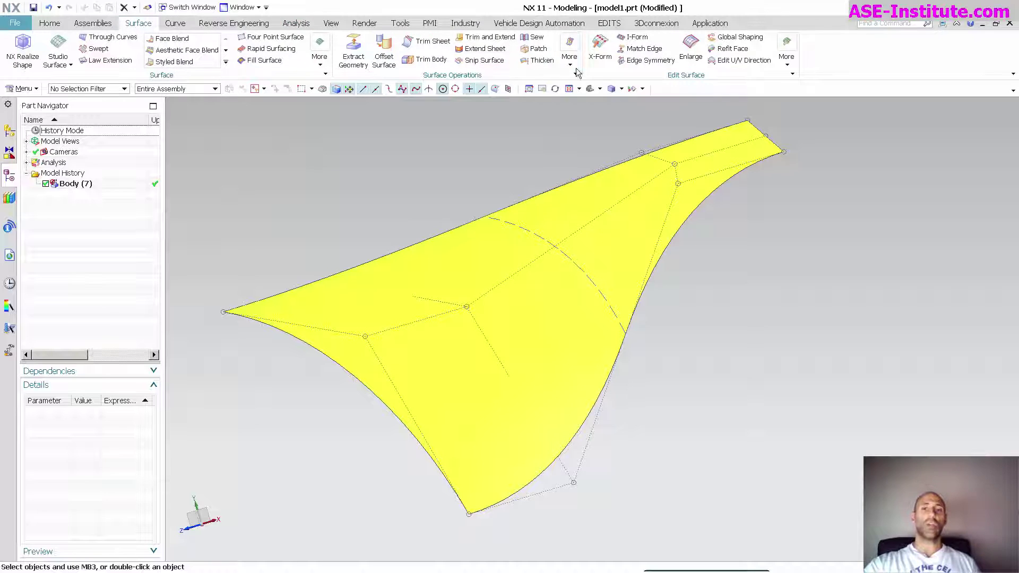
pyautogui.click(614, 236)
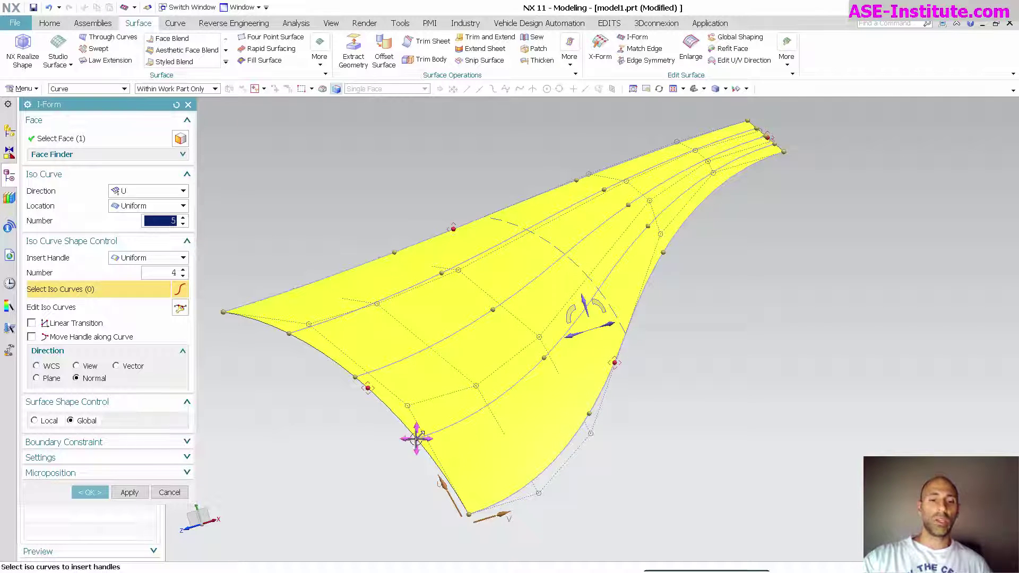
# Drag the lower-left edge, the interior and a U iso curve to reshape the sheet, then click OK.
pyautogui.moveTo(417, 439); pyautogui.dragTo(412, 446)
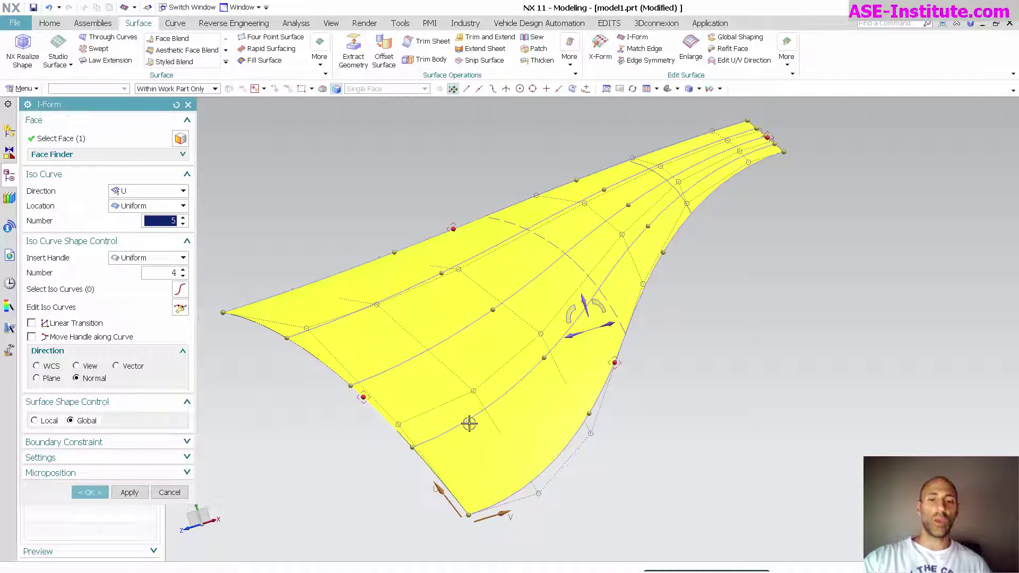
pyautogui.moveTo(495, 312); pyautogui.dragTo(492, 336)
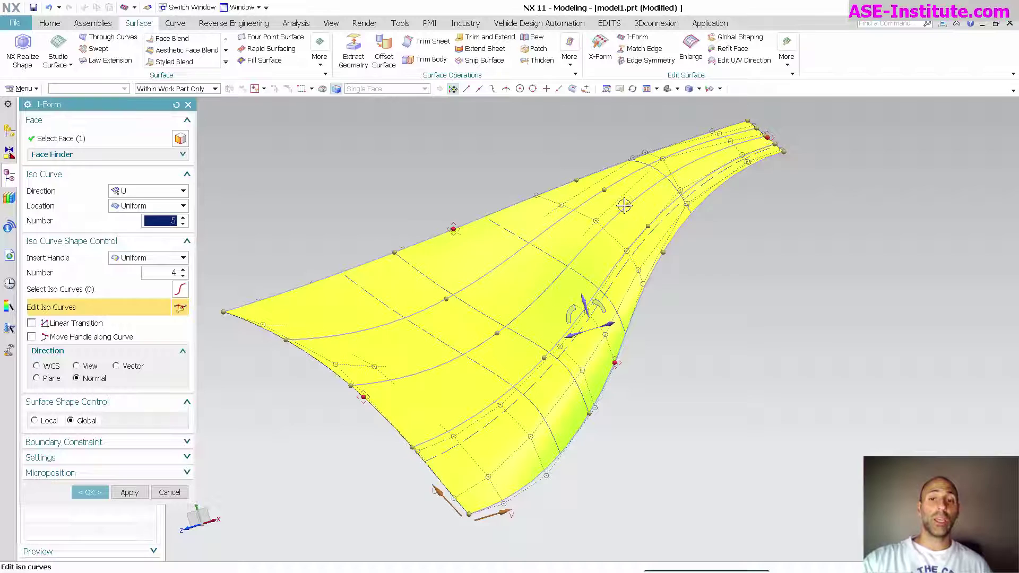
pyautogui.moveTo(624, 206); pyautogui.dragTo(653, 250)
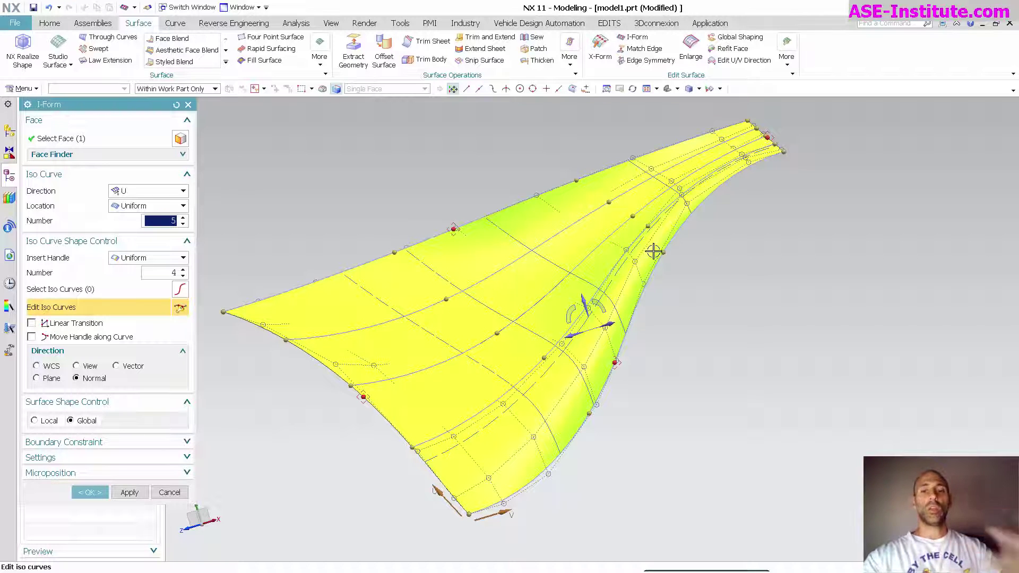
pyautogui.click(91, 493)
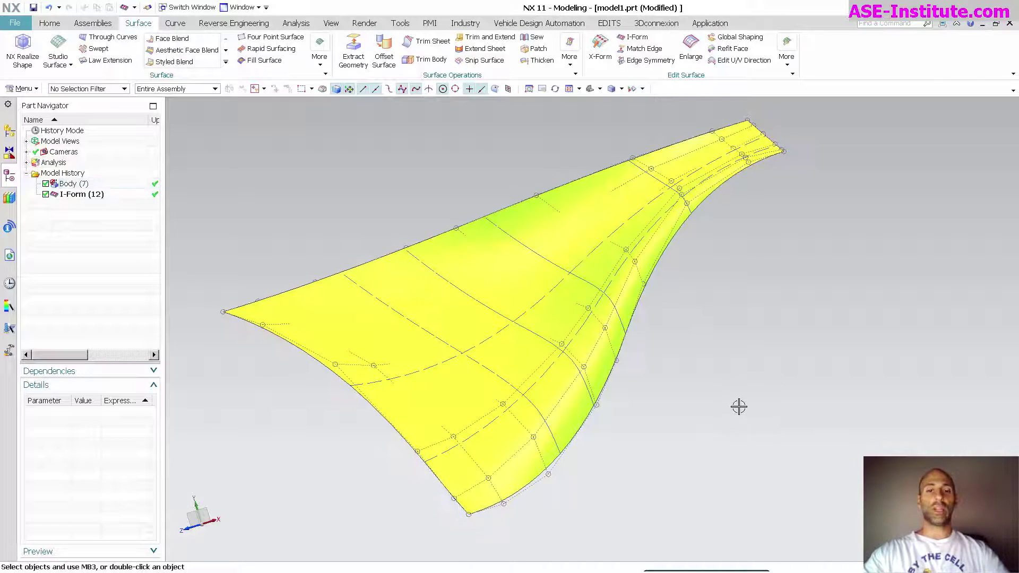
# Snip the reshaped face into patches with Snip into Patches.
pyautogui.moveTo(735, 407)
pyautogui.mouseDown(button='middle')
pyautogui.moveTo(710, 416)
pyautogui.moveTo(717, 400)
pyautogui.mouseUp(button='middle')
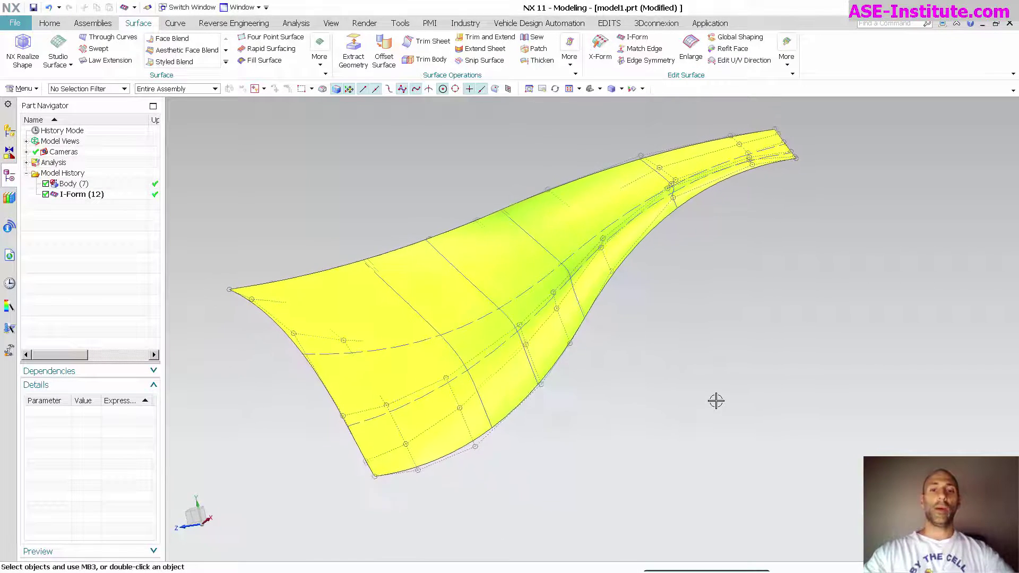
pyautogui.click(790, 68)
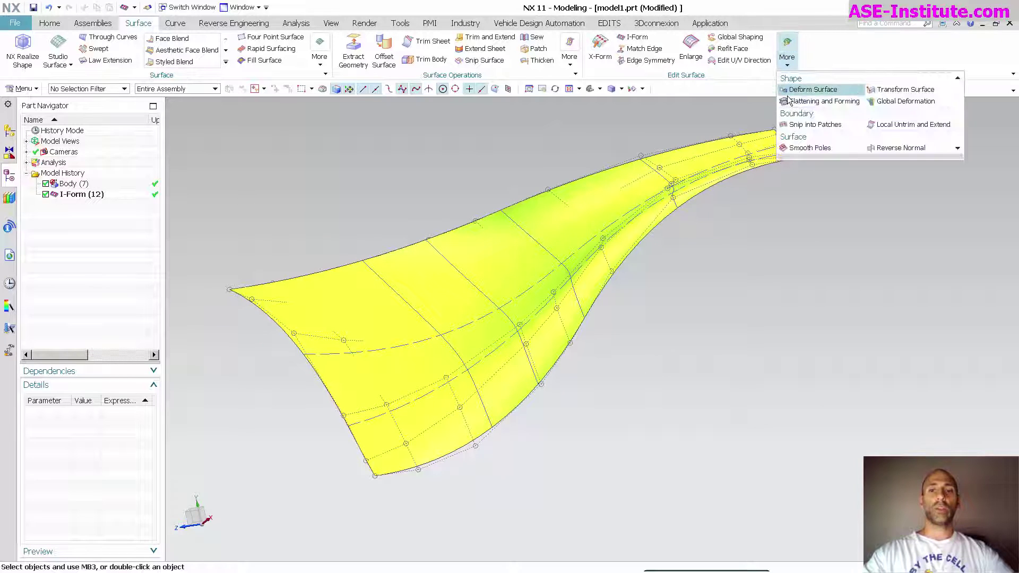
pyautogui.click(796, 127)
pyautogui.click(622, 208)
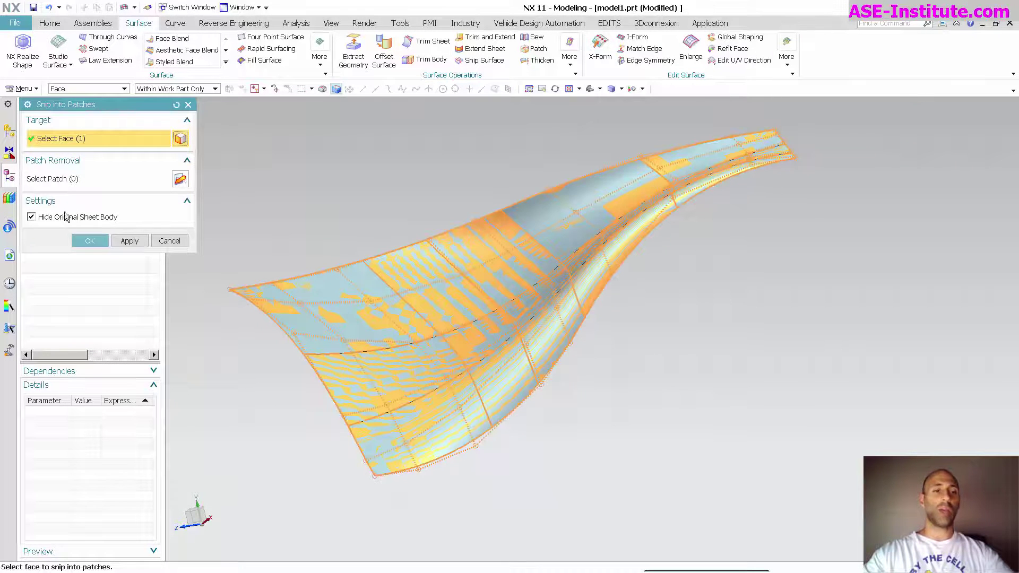
pyautogui.click(90, 241)
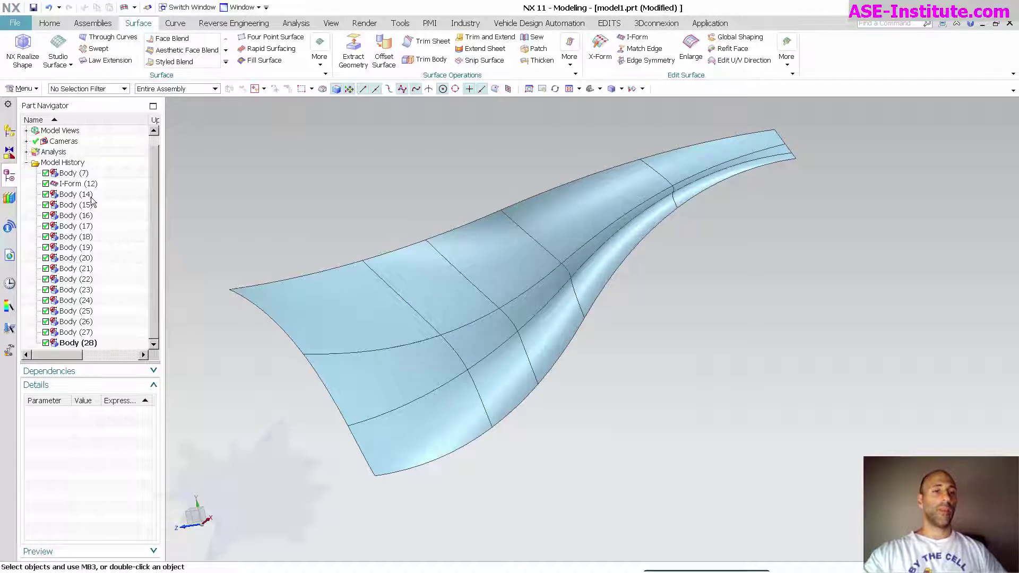
# Select Body (14) through Body (28) in the navigator to check the 15 new patches.
pyautogui.click(74, 194)
pyautogui.keyDown('shift'); pyautogui.click(90, 344); pyautogui.keyUp('shift')
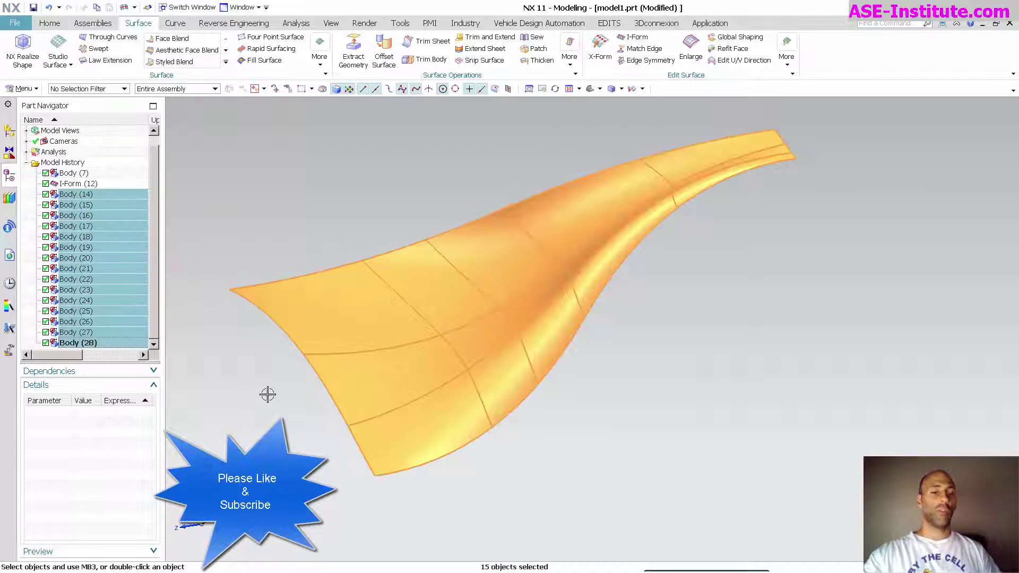
pyautogui.click(101, 342)
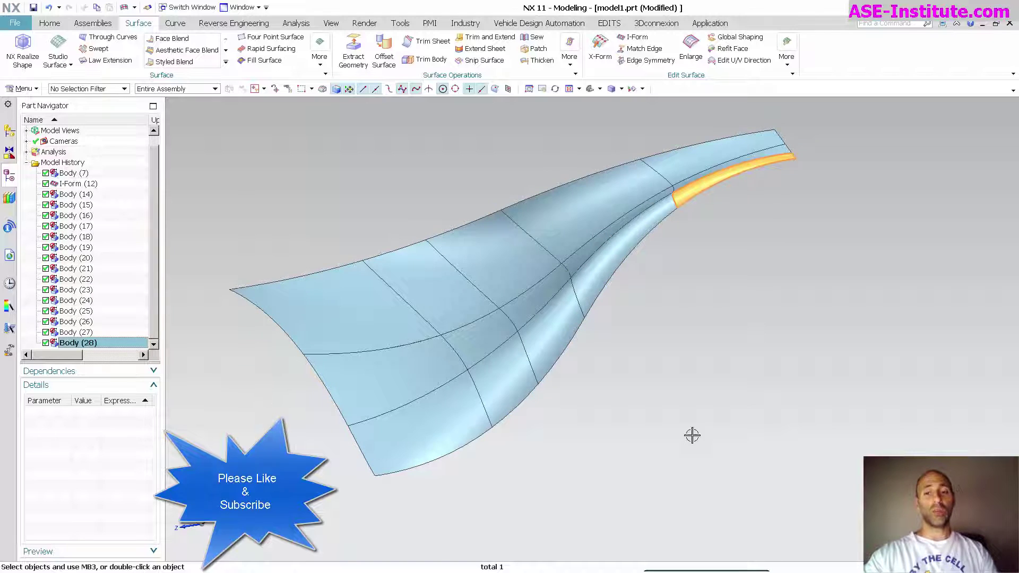
pyautogui.press('Escape')
pyautogui.moveTo(580, 411); pyautogui.dragTo(723, 448, button='middle')
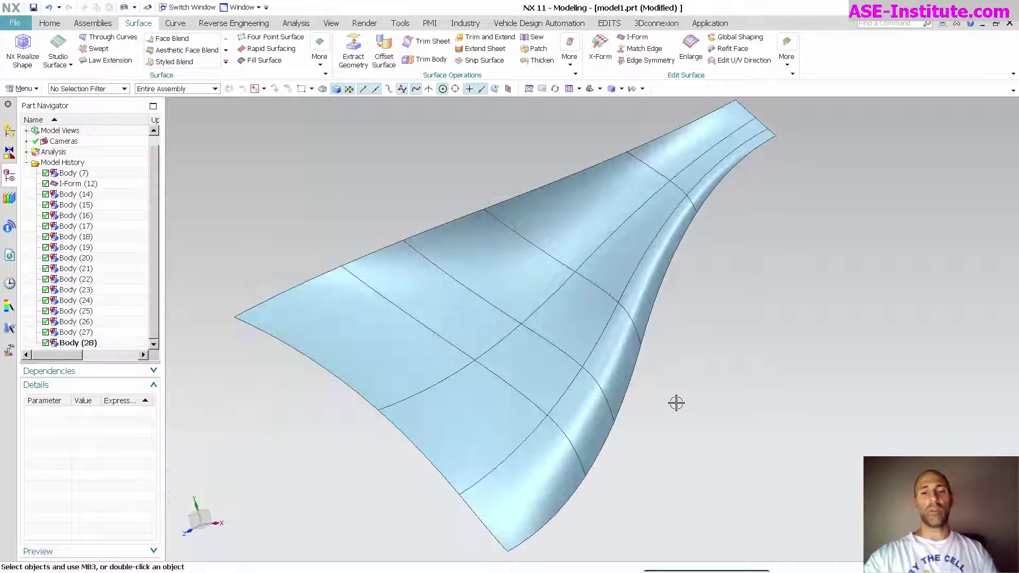
# Show the I-Form (12) body, view it side-on, then hide it again.
pyautogui.click(74, 184)
pyautogui.rightClick(74, 184)
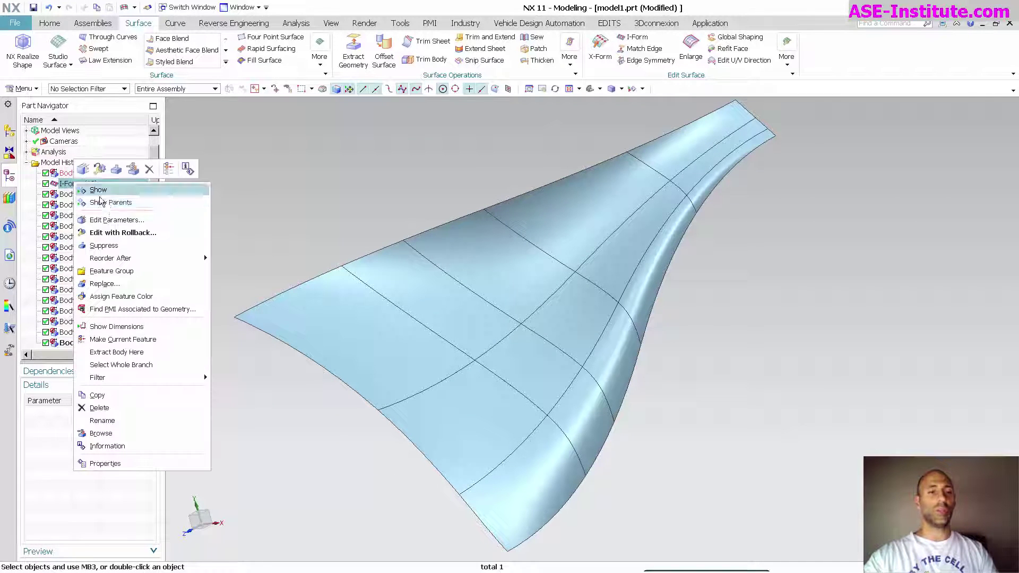
pyautogui.click(88, 188)
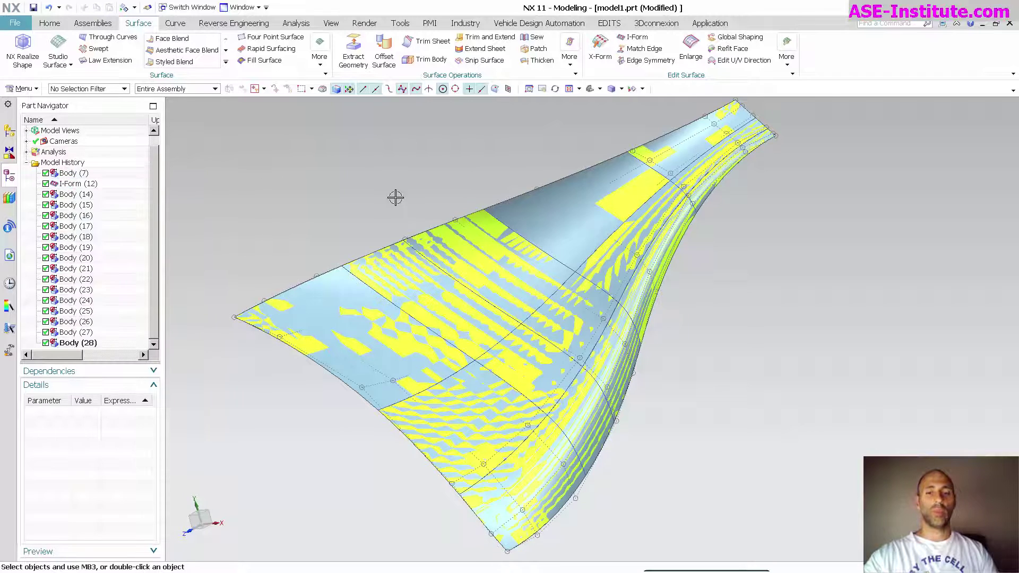
pyautogui.moveTo(394, 198); pyautogui.dragTo(371, 156, button='middle')
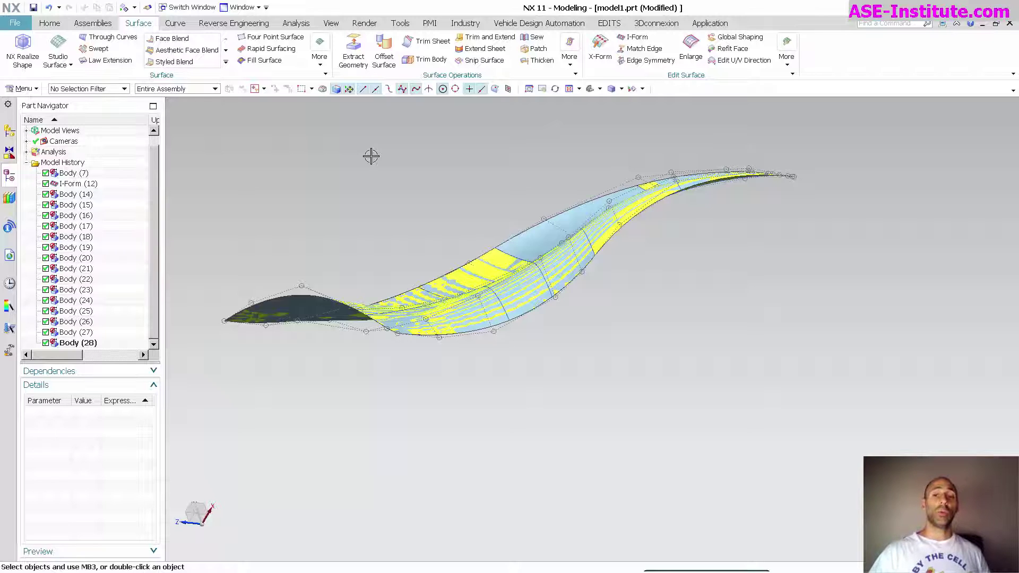
pyautogui.rightClick(88, 184)
pyautogui.click(106, 196)
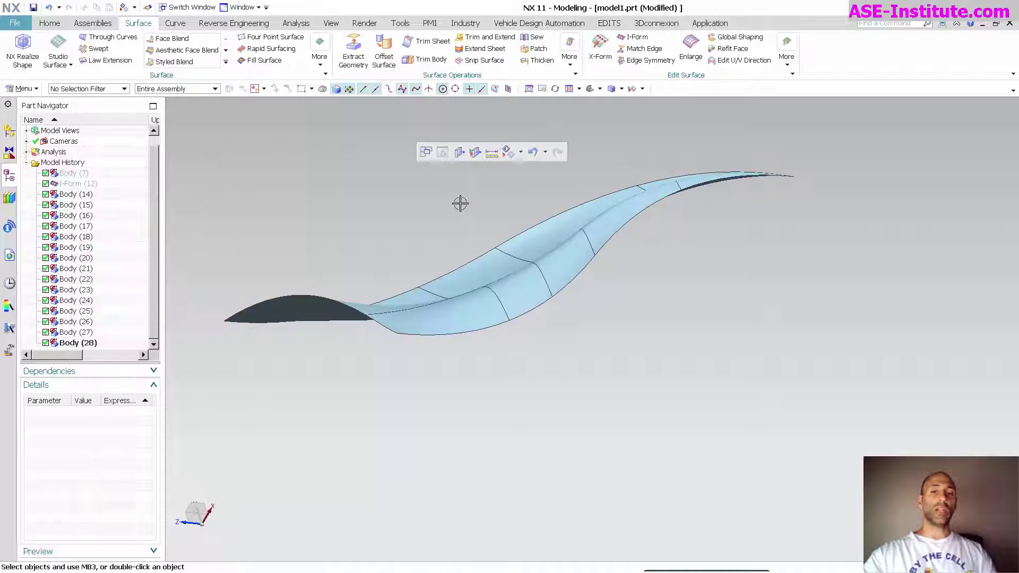
# Box-select every patch of the snipped surface and hide them with Ctrl+B.
pyautogui.moveTo(674, 410); pyautogui.dragTo(457, 321, button='middle')
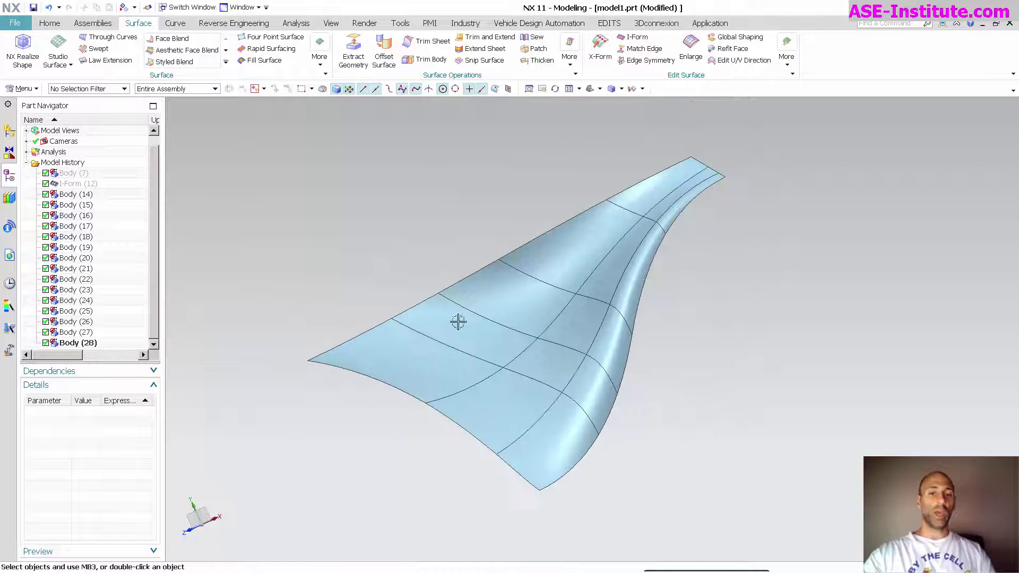
pyautogui.scroll(-3, 470, 291)
pyautogui.moveTo(325, 182); pyautogui.dragTo(692, 442)
pyautogui.rightClick(540, 318)
pyautogui.click(374, 296)
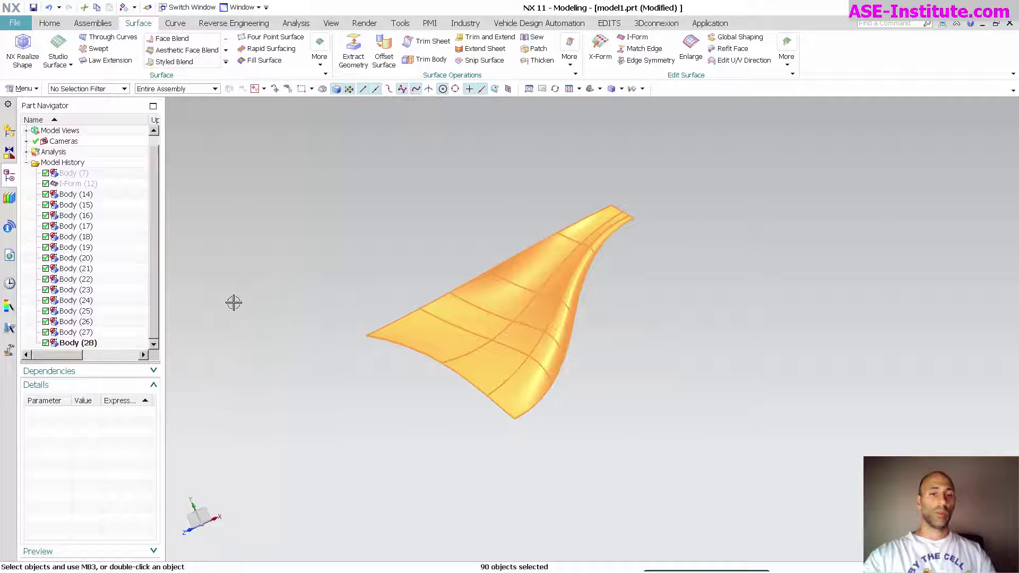
pyautogui.hotkey('ctrl', 'b')
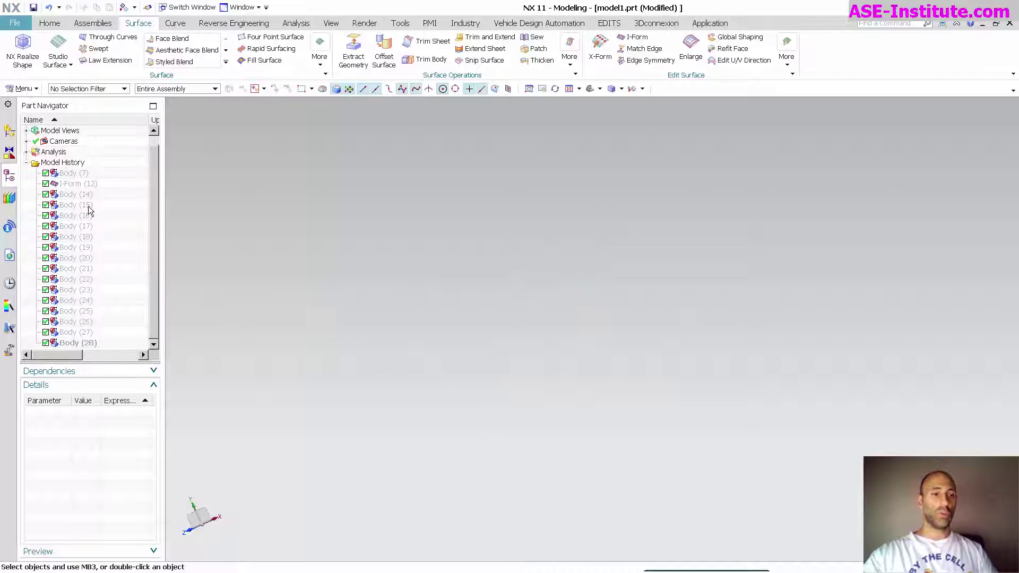
# Show the original I-Form (12) surface and turn off its pole and knot display.
pyautogui.rightClick(84, 184)
pyautogui.click(107, 192)
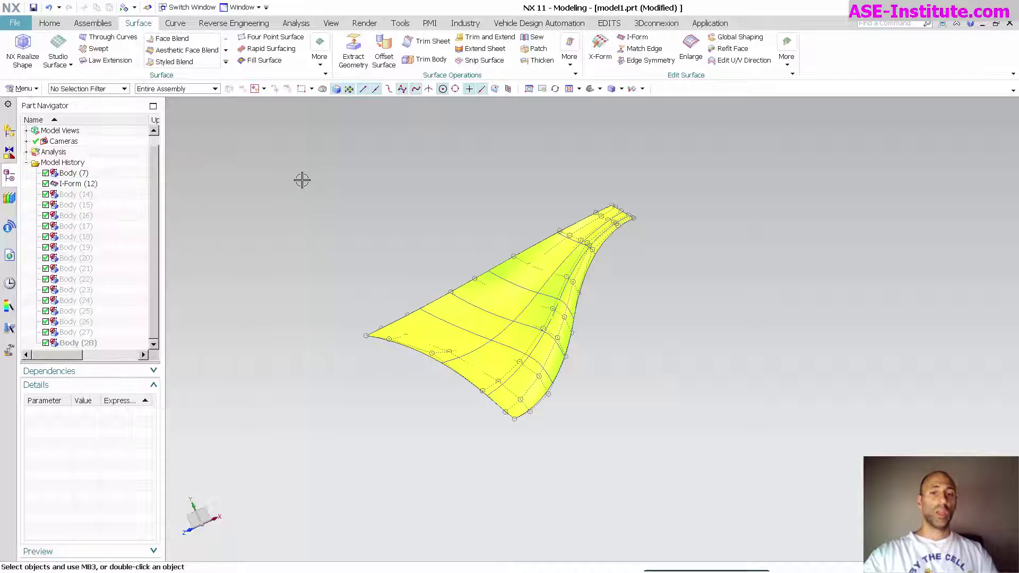
pyautogui.click(296, 23)
pyautogui.click(452, 297)
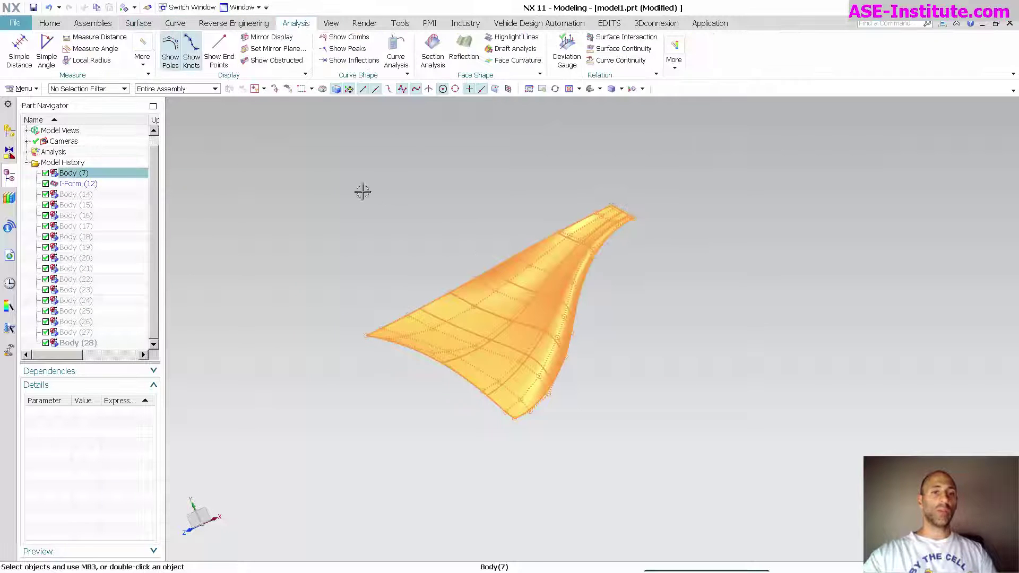
pyautogui.click(171, 51)
pyautogui.click(191, 52)
pyautogui.click(236, 161)
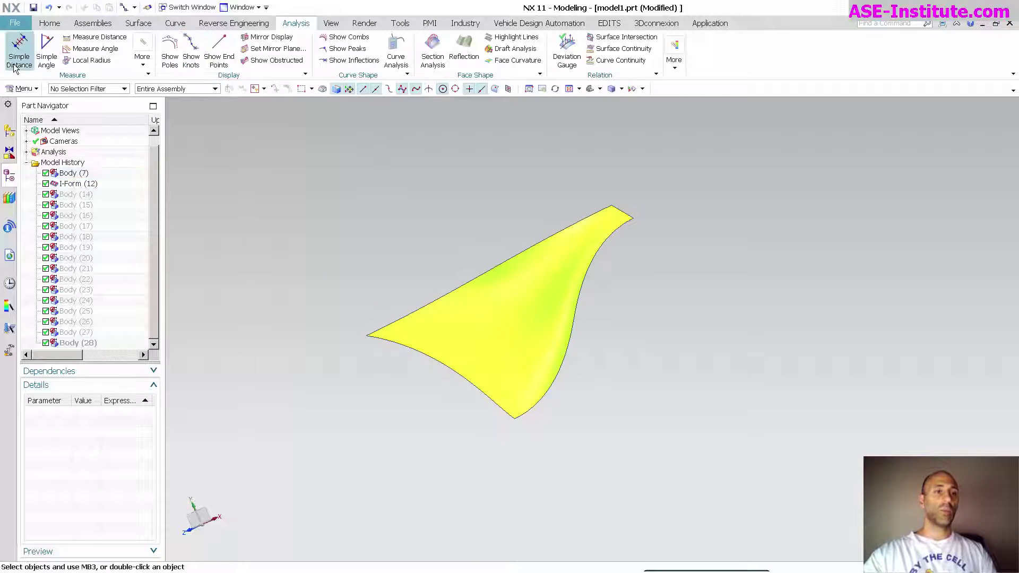
# List B-surface information for the I-Form surface: degree 3, 6×9 poles, 3×5 patches.
pyautogui.click(22, 88)
pyautogui.moveTo(46, 206)
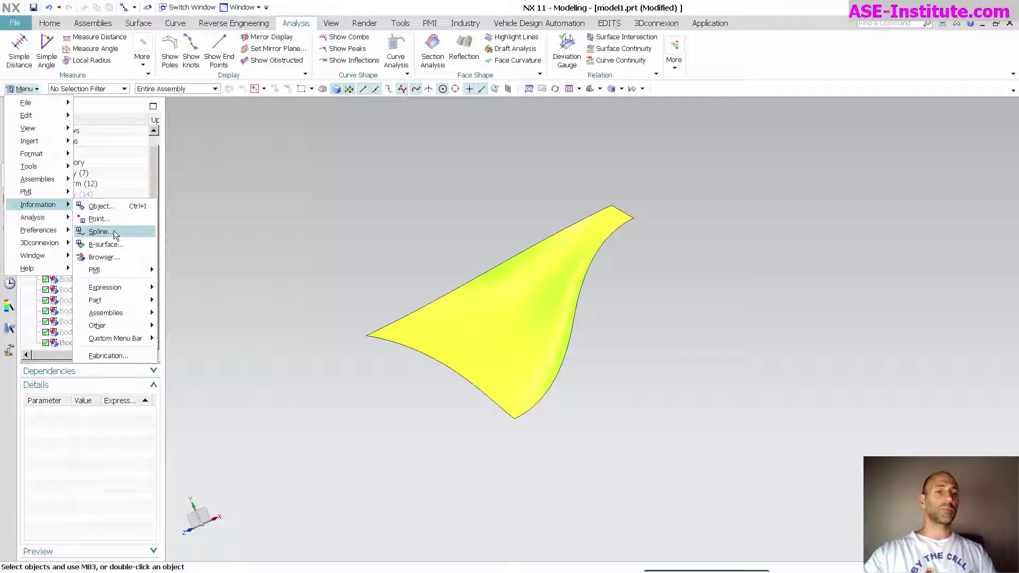
pyautogui.click(109, 245)
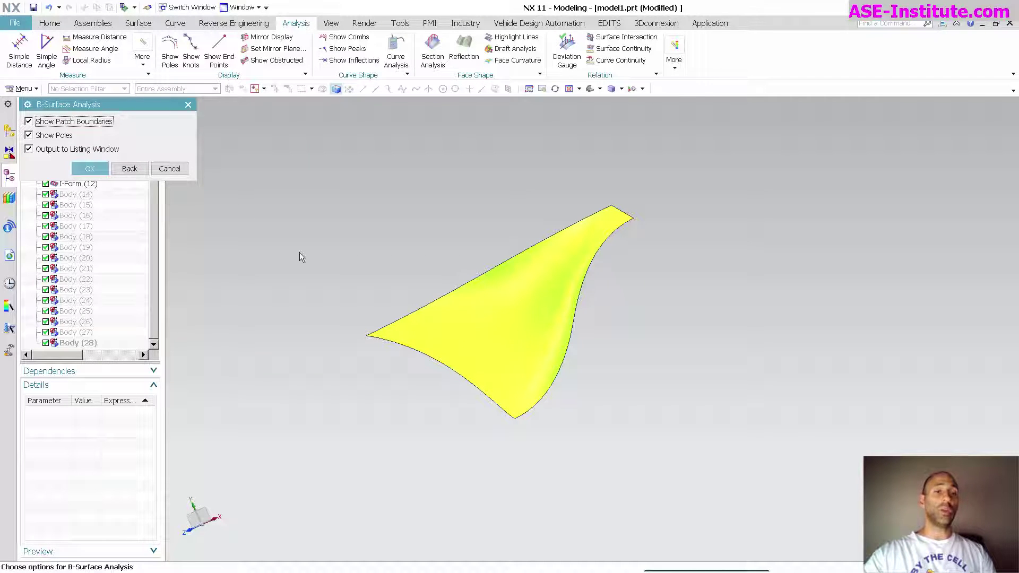
pyautogui.middleClick(285, 241)
pyautogui.click(448, 332)
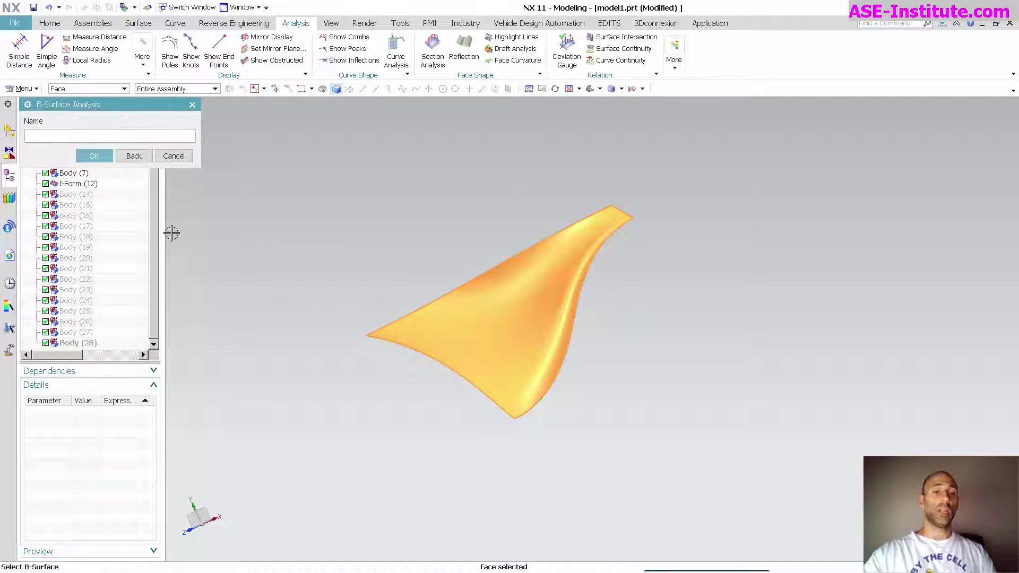
pyautogui.click(96, 161)
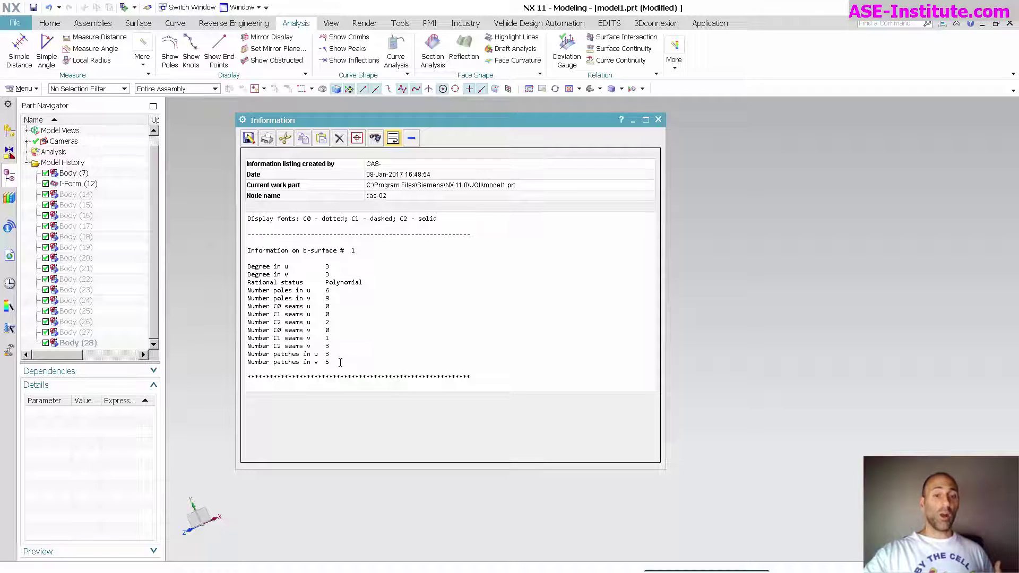
pyautogui.doubleClick(327, 338)
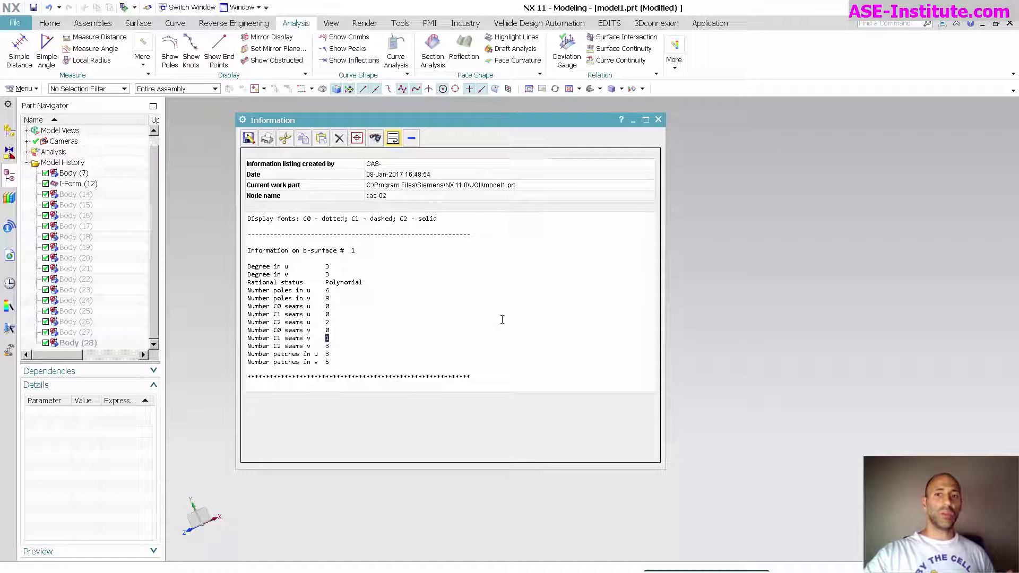
pyautogui.click(724, 292)
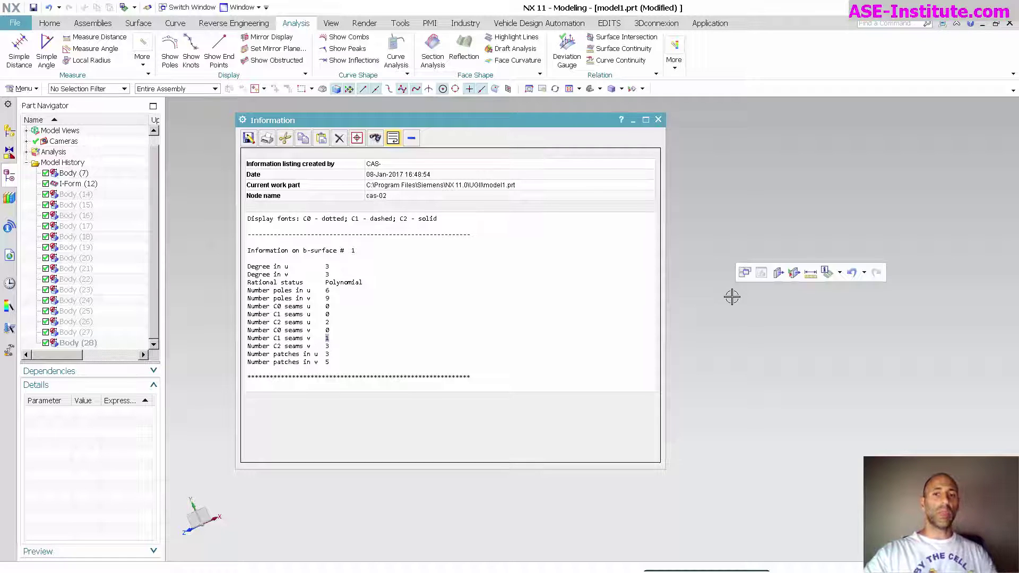
pyautogui.click(659, 119)
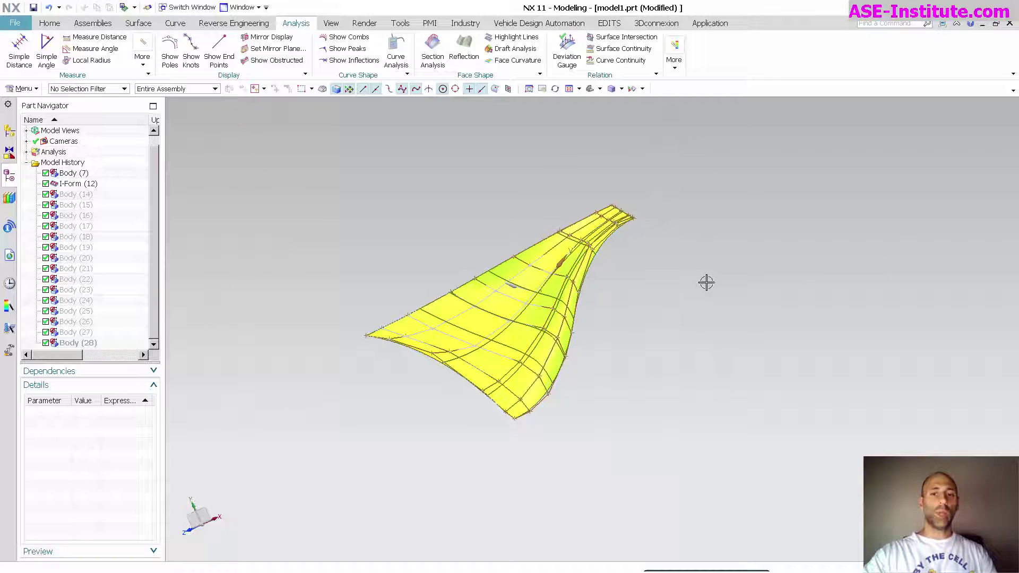
# Hide the I-Form (12) surface and show Body (14) through Body (28).
pyautogui.rightClick(77, 184)
pyautogui.click(90, 189)
pyautogui.click(74, 194)
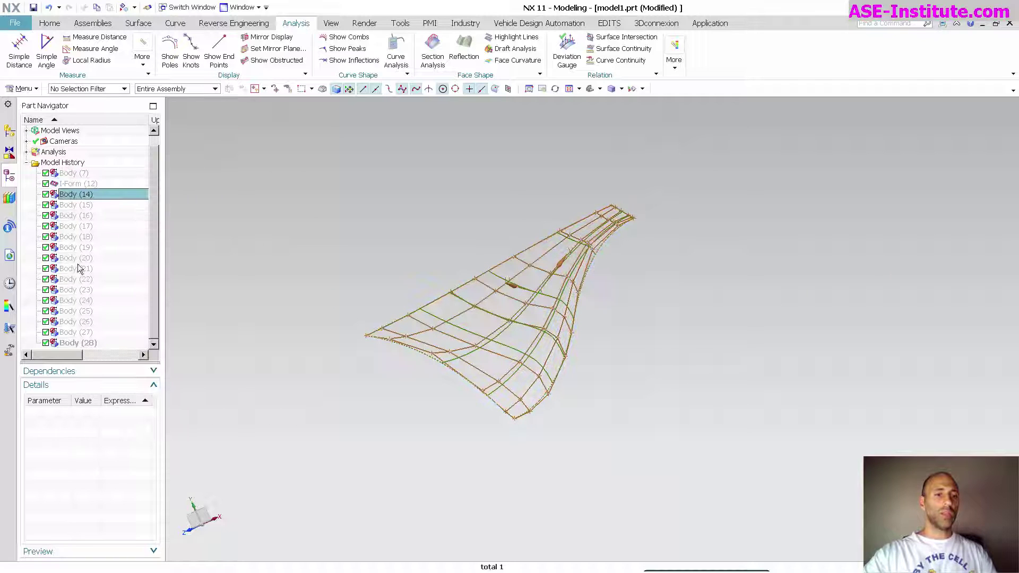
pyautogui.keyDown('shift'); pyautogui.click(94, 343); pyautogui.keyUp('shift')
pyautogui.rightClick(108, 345)
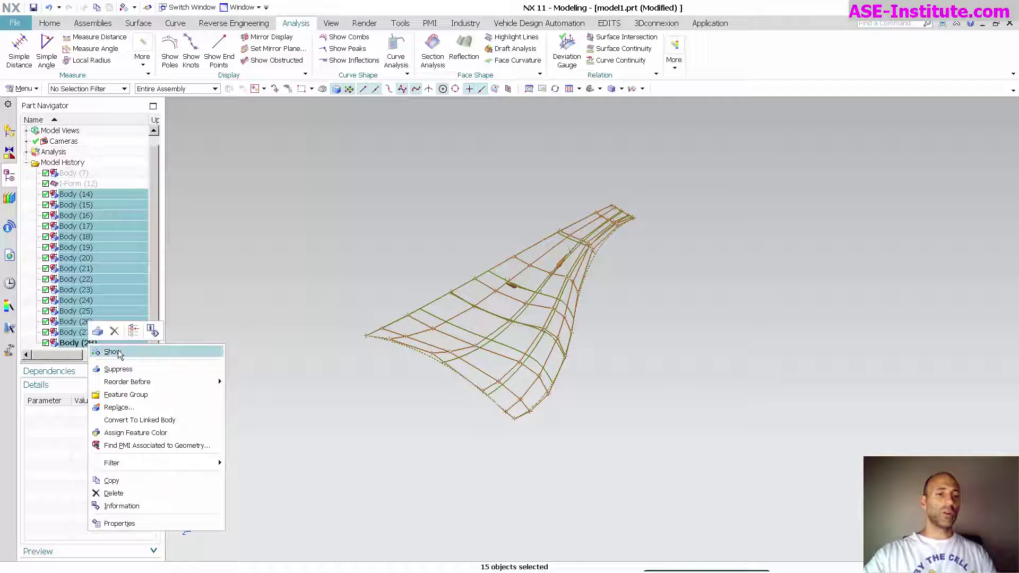
pyautogui.click(109, 351)
# Restore the previous view orientation and refresh the graphics display.
pyautogui.rightClick(353, 433)
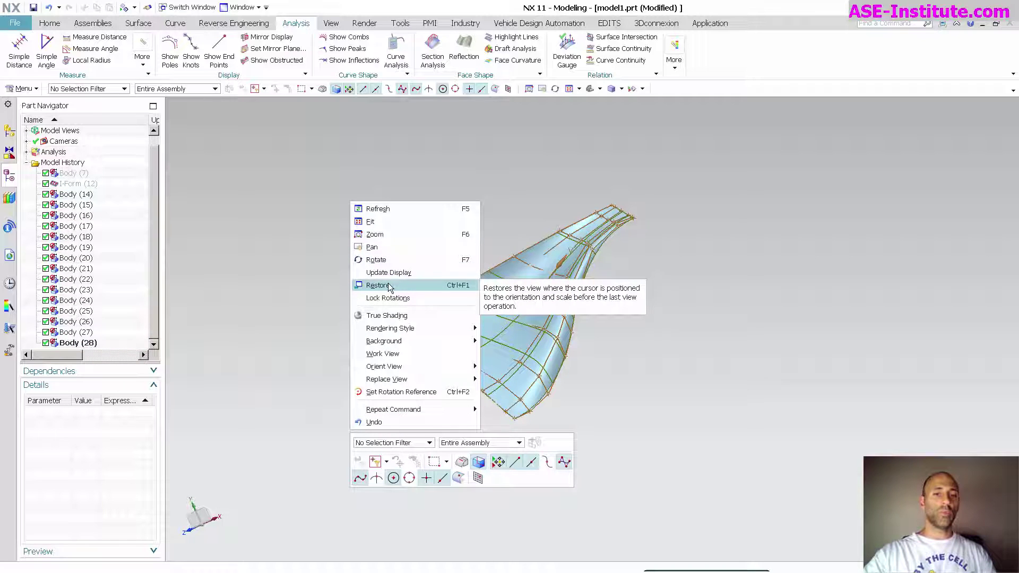
pyautogui.click(351, 286)
pyautogui.rightClick(282, 372)
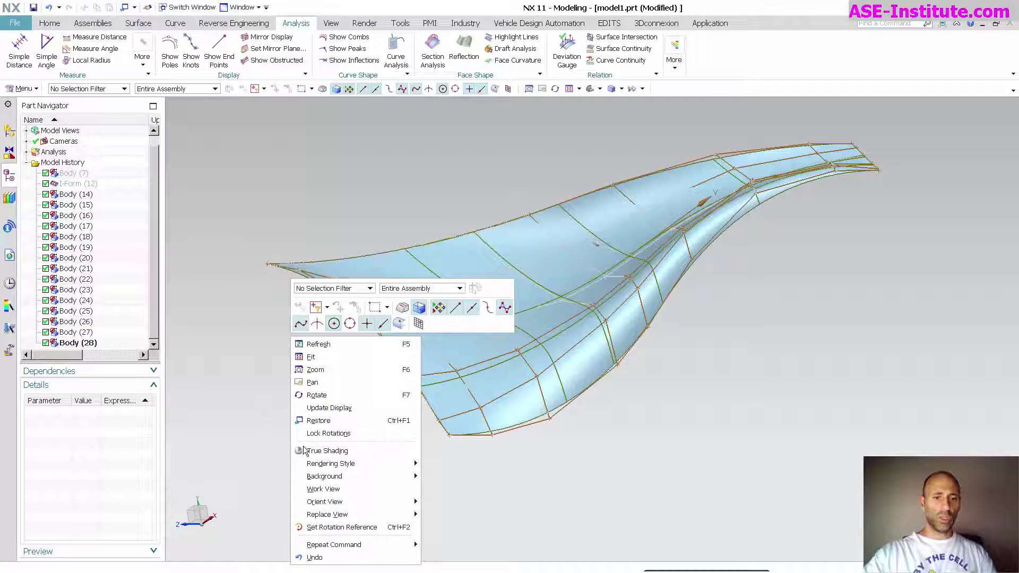
pyautogui.click(297, 349)
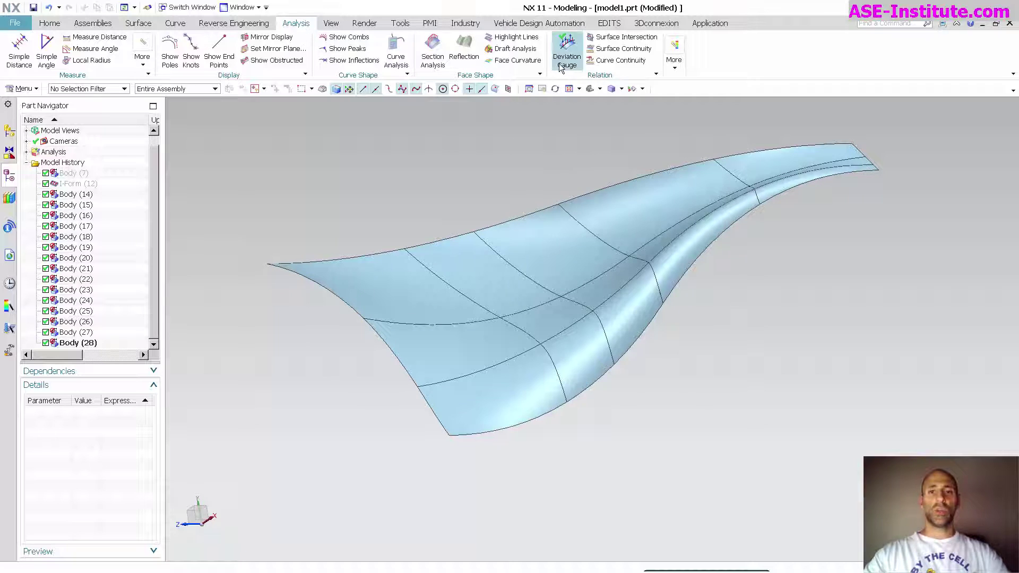
# Start a Multiface Surface Continuity check on all 30 patch faces.
pyautogui.click(623, 48)
pyautogui.moveTo(506, 182); pyautogui.dragTo(432, 153, button='middle')
pyautogui.moveTo(409, 141); pyautogui.dragTo(764, 472)
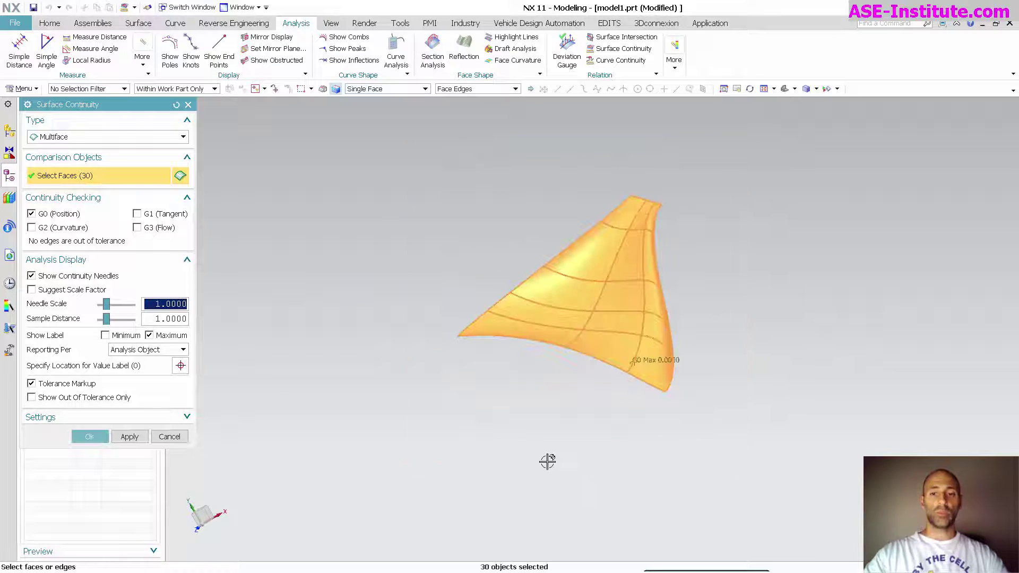
pyautogui.scroll(5, 547, 461)
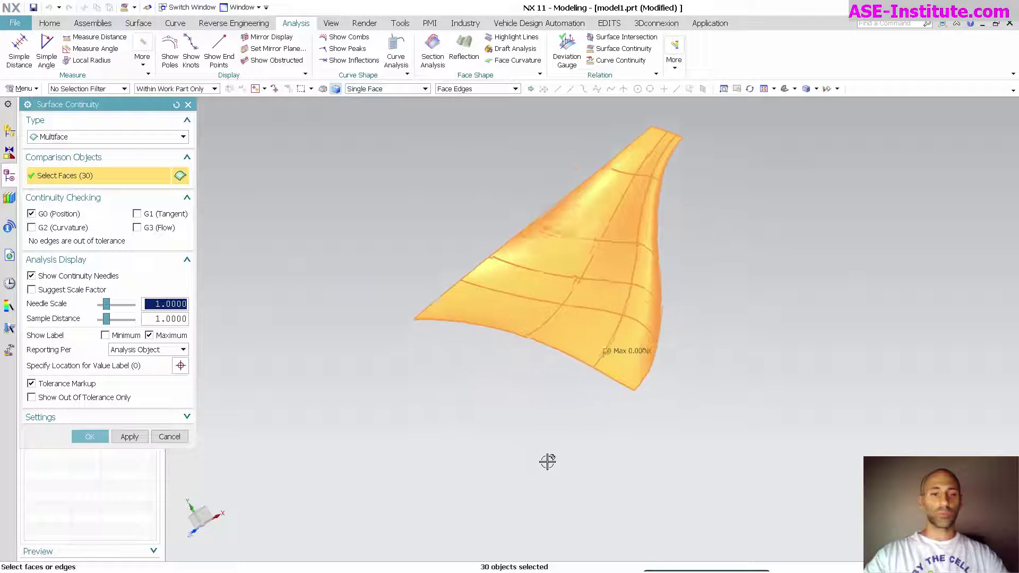
# Add G1 (Tangent) and G2 (Curvature) checks and enable Suggest Scale Factor.
pyautogui.click(137, 214)
pyautogui.moveTo(321, 420); pyautogui.dragTo(317, 421, button='middle')
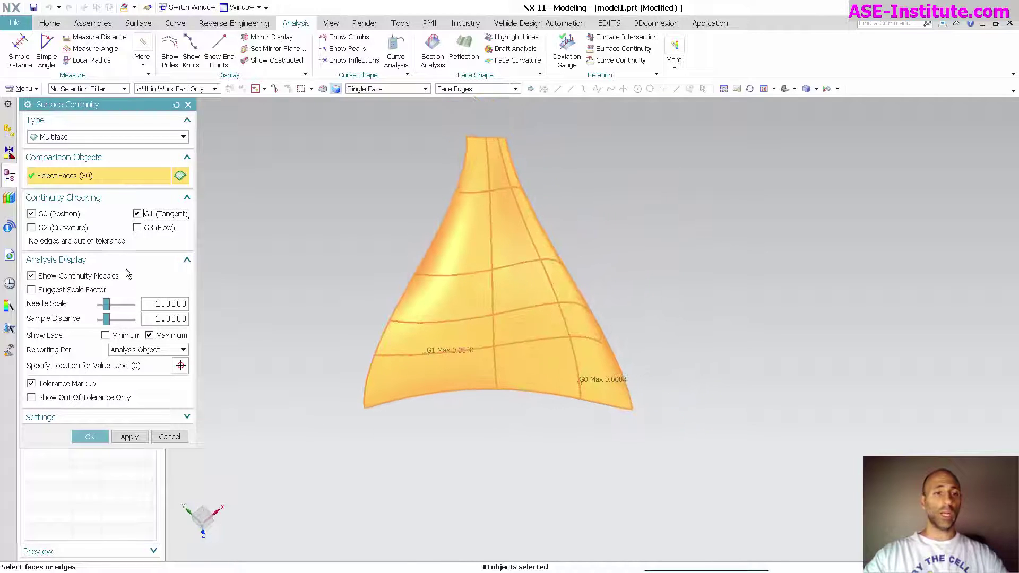
pyautogui.click(62, 228)
pyautogui.moveTo(534, 427); pyautogui.dragTo(570, 329, button='middle')
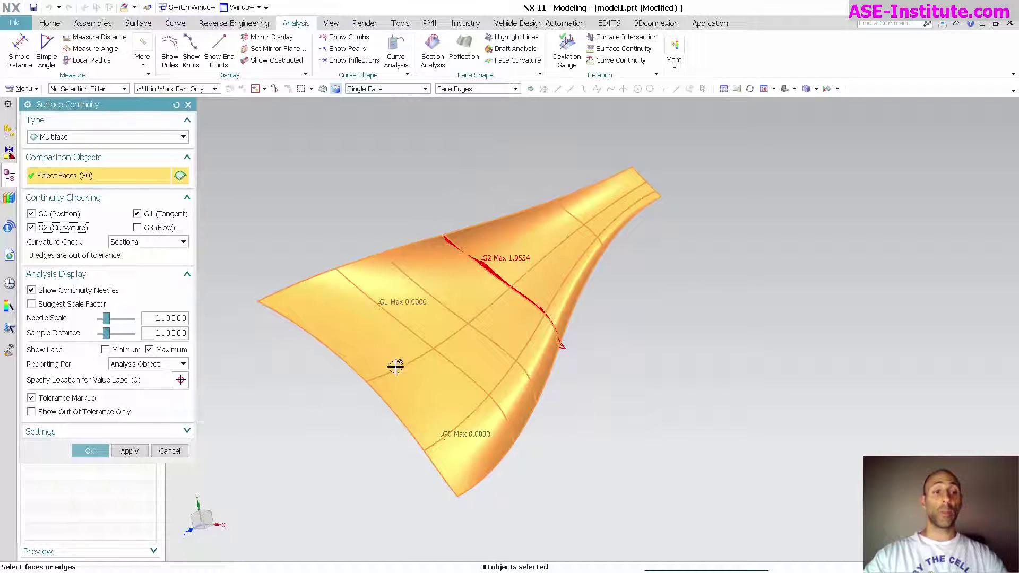
pyautogui.click(75, 310)
# Orbit the surface to inspect the continuity needles along the patch seams.
pyautogui.moveTo(610, 421); pyautogui.dragTo(685, 384, button='middle')
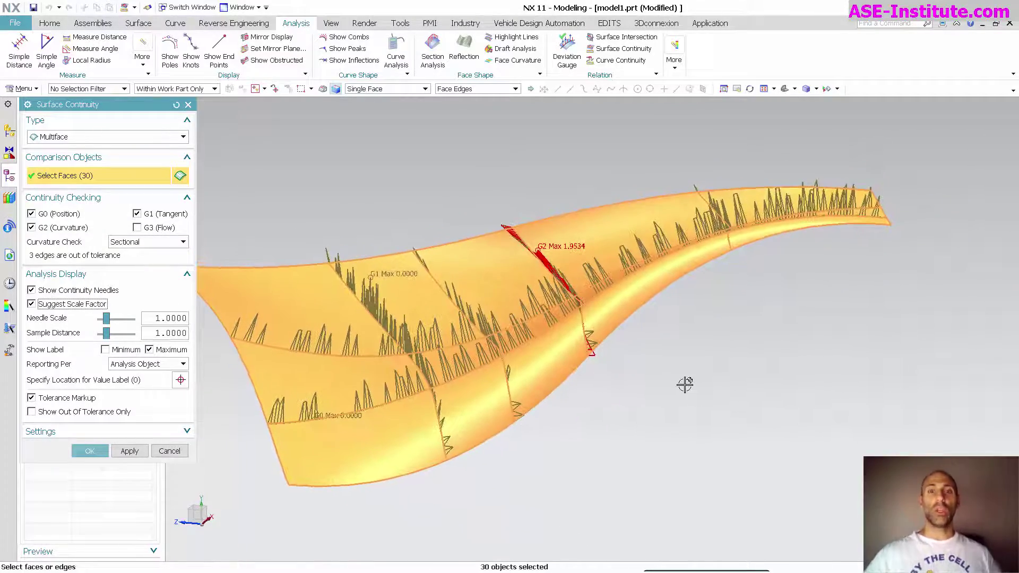